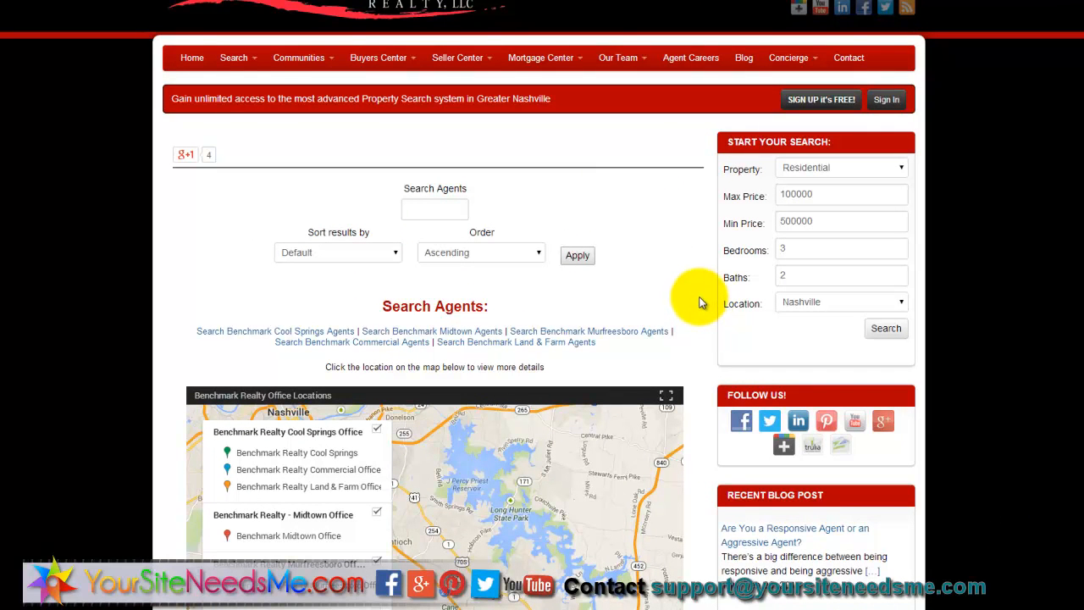
- Scroll down through the Benchmark Realty agent cards, then back toward the top
{"action": "scroll", "coordinate": [692, 310], "scroll_direction": "down", "scroll_amount": 5}
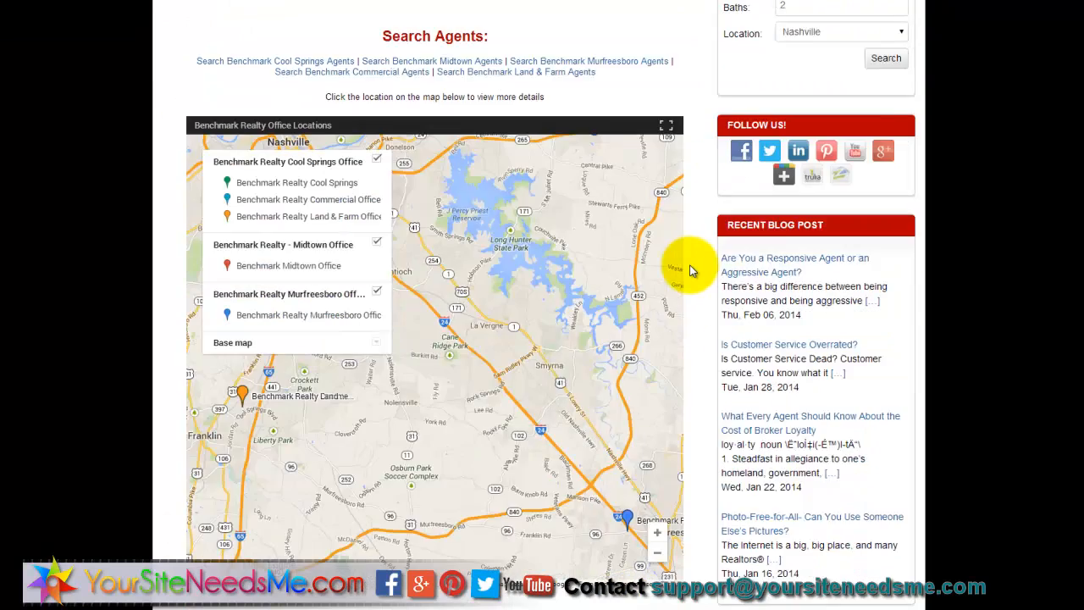
{"action": "scroll", "coordinate": [692, 269], "scroll_direction": "down", "scroll_amount": 2}
{"action": "scroll", "coordinate": [629, 274], "scroll_direction": "down", "scroll_amount": 4}
{"action": "scroll", "coordinate": [700, 482], "scroll_direction": "down", "scroll_amount": 4}
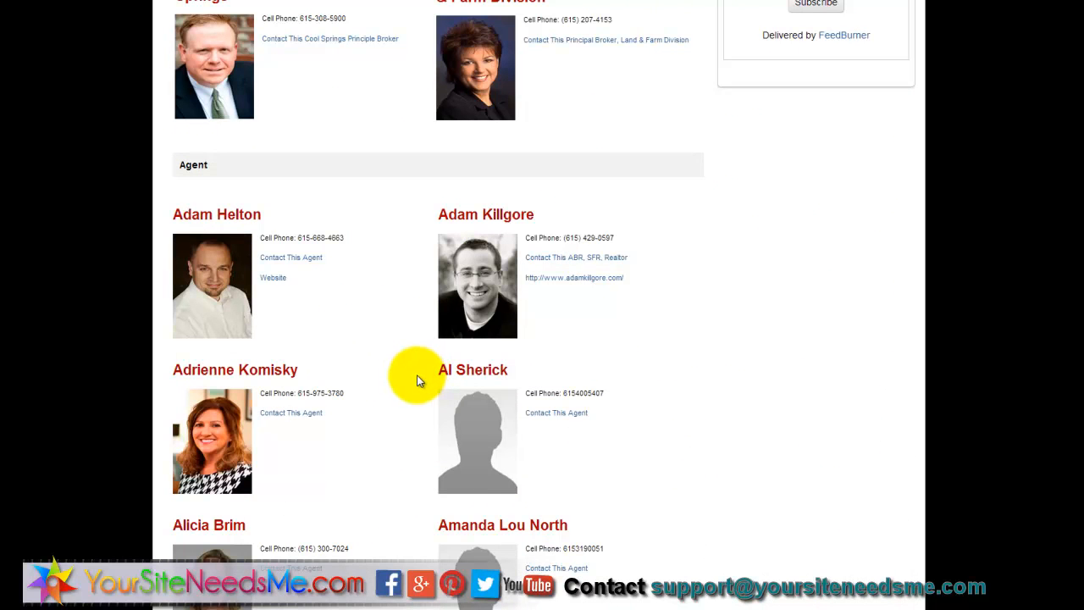
{"action": "scroll", "coordinate": [395, 392], "scroll_direction": "down", "scroll_amount": 3}
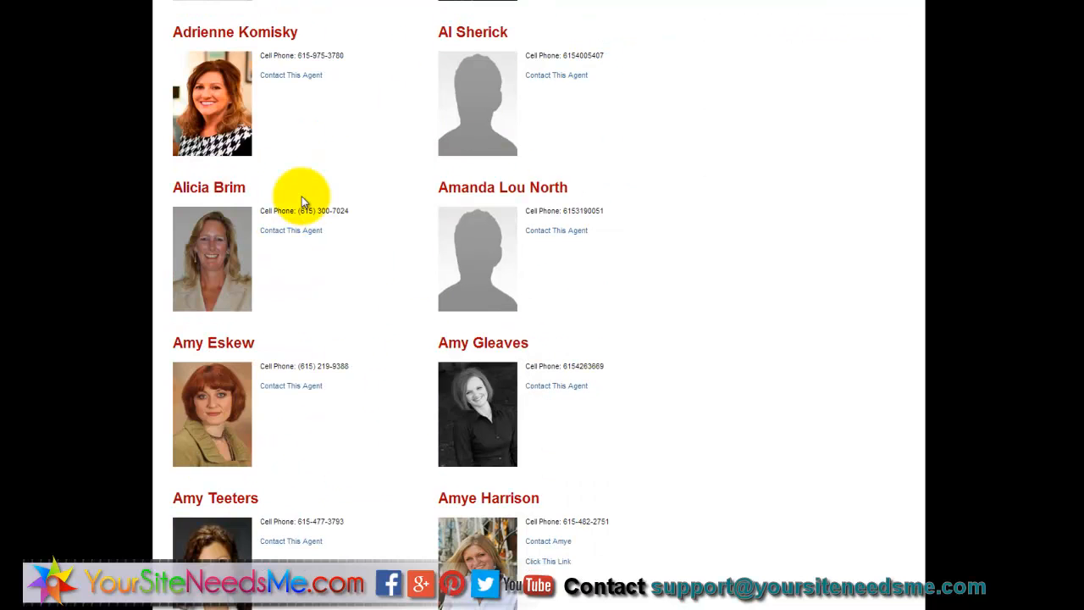
{"action": "scroll", "coordinate": [517, 218], "scroll_direction": "up", "scroll_amount": 10}
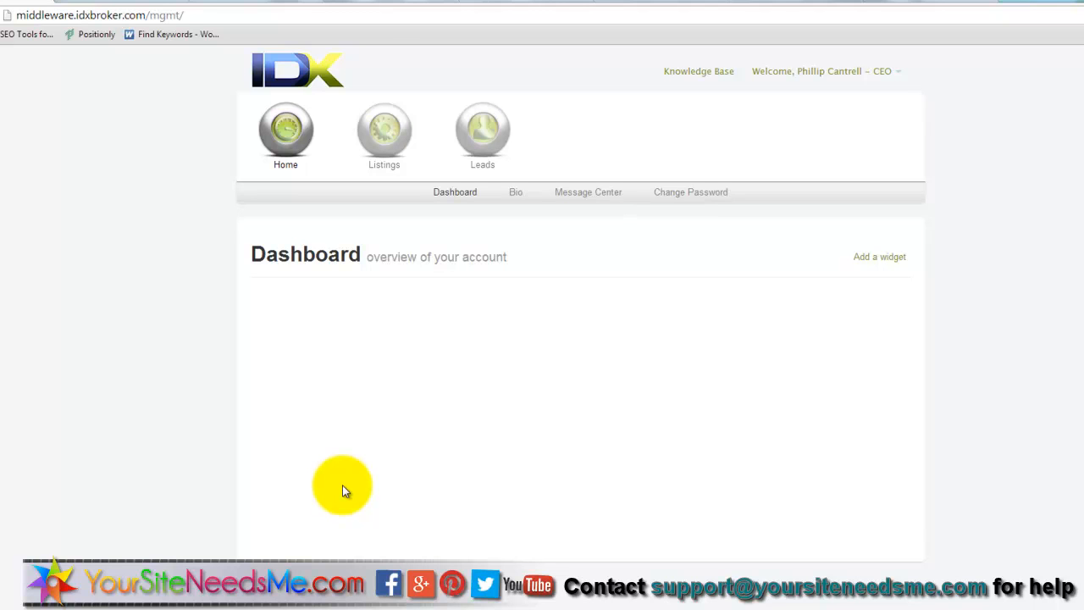
- Add the Quick Links, Tips And Tricks and Recent Leads widgets, then open the agent's Bio
{"action": "left_click", "coordinate": [873, 258]}
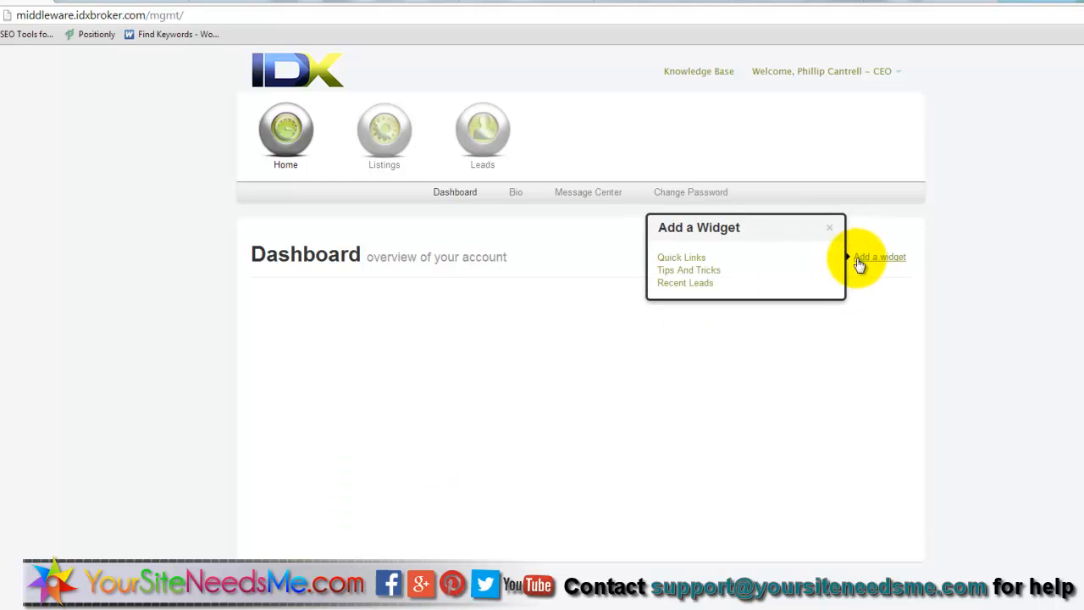
{"action": "left_click", "coordinate": [681, 257]}
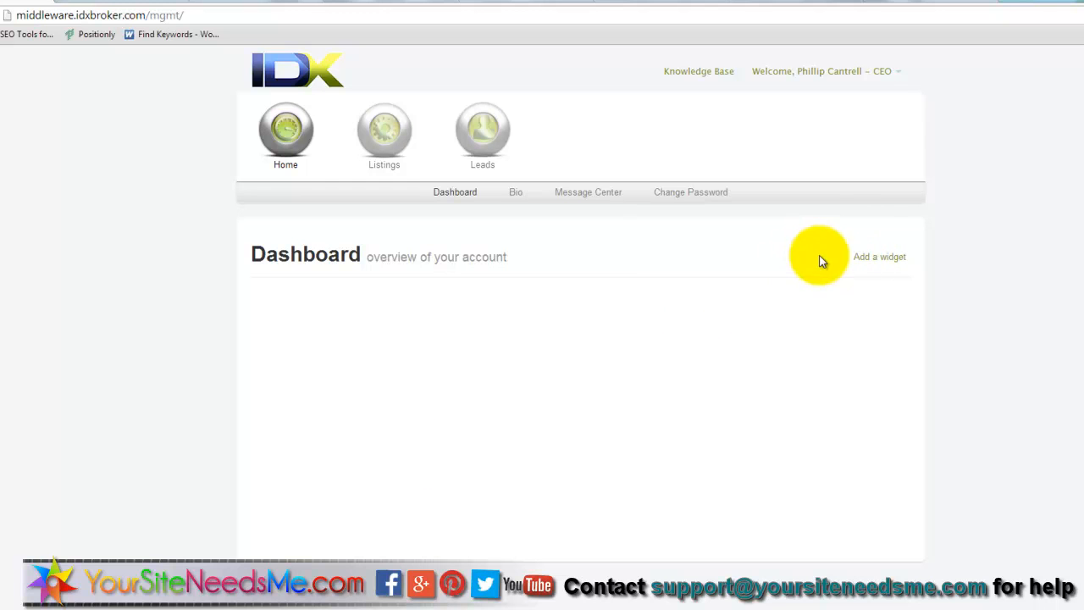
{"action": "left_click", "coordinate": [880, 257]}
{"action": "left_click", "coordinate": [767, 267]}
{"action": "left_click", "coordinate": [877, 258]}
{"action": "left_click", "coordinate": [695, 271]}
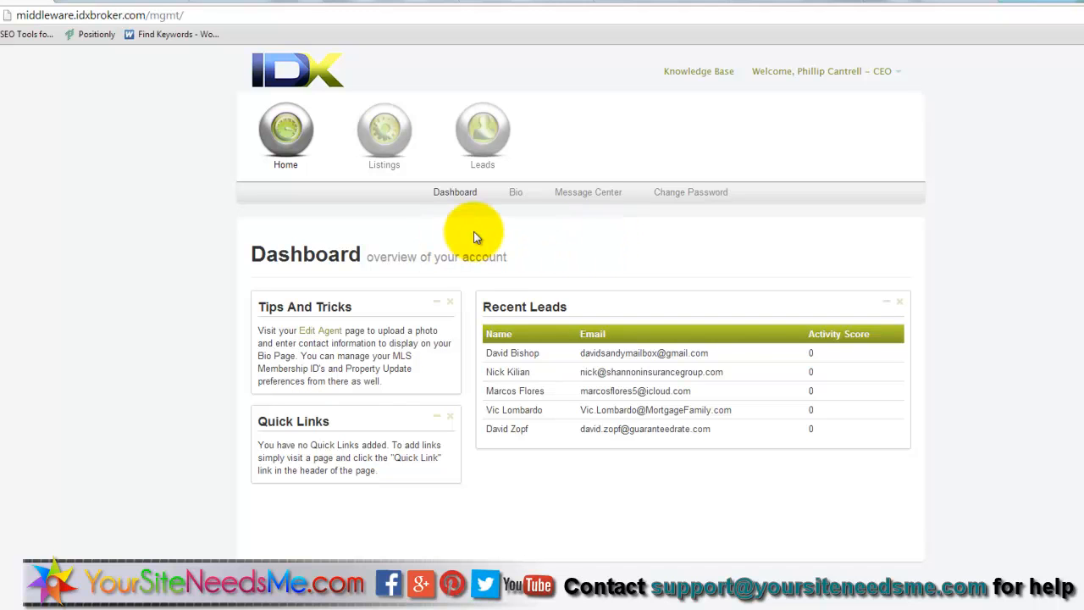
{"action": "left_click", "coordinate": [517, 195]}
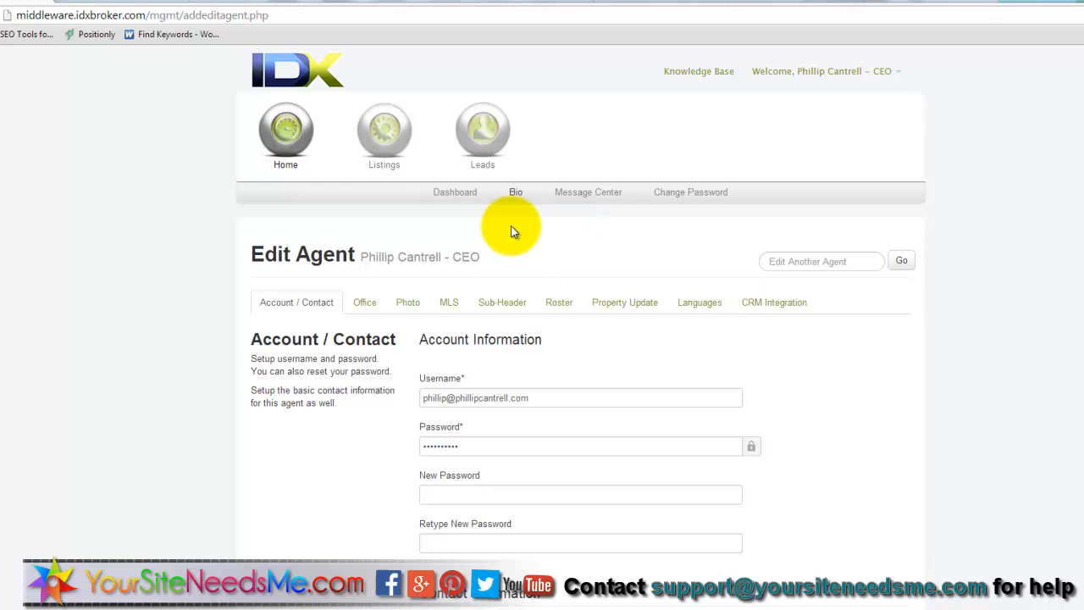
- Paste the office phone number from the notes document into the Home Phone field
{"action": "scroll", "coordinate": [291, 203], "scroll_direction": "down", "scroll_amount": 3}
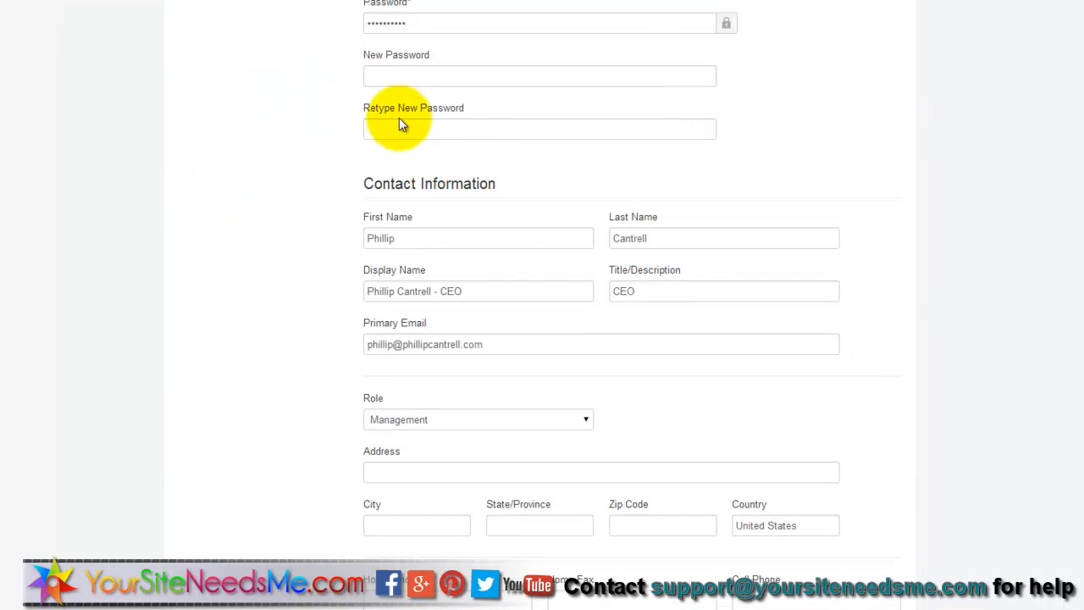
{"action": "scroll", "coordinate": [902, 105], "scroll_direction": "down", "scroll_amount": 3}
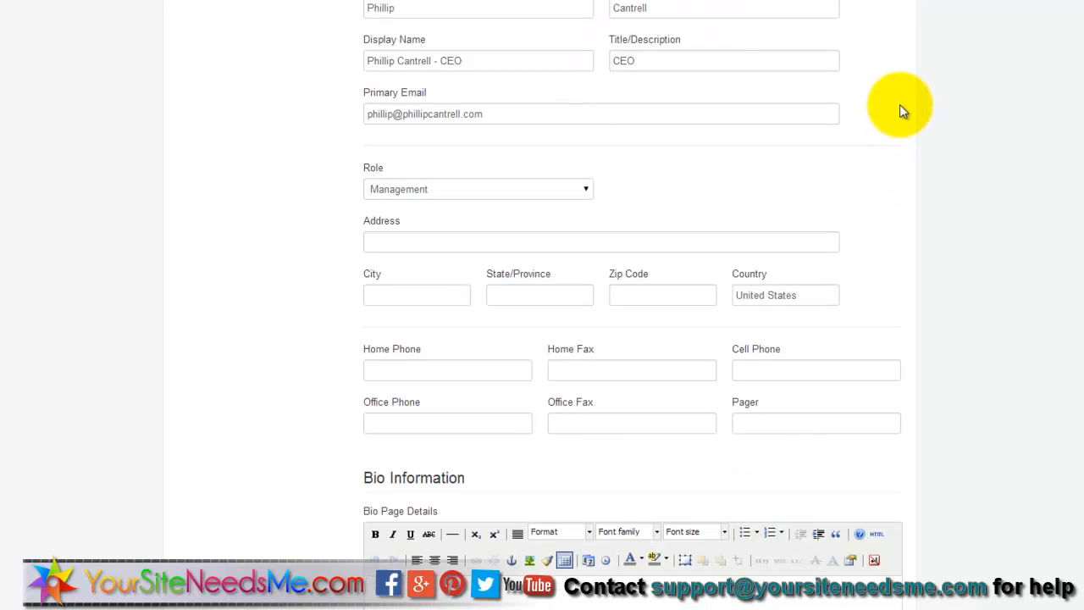
{"action": "left_click", "coordinate": [681, 67]}
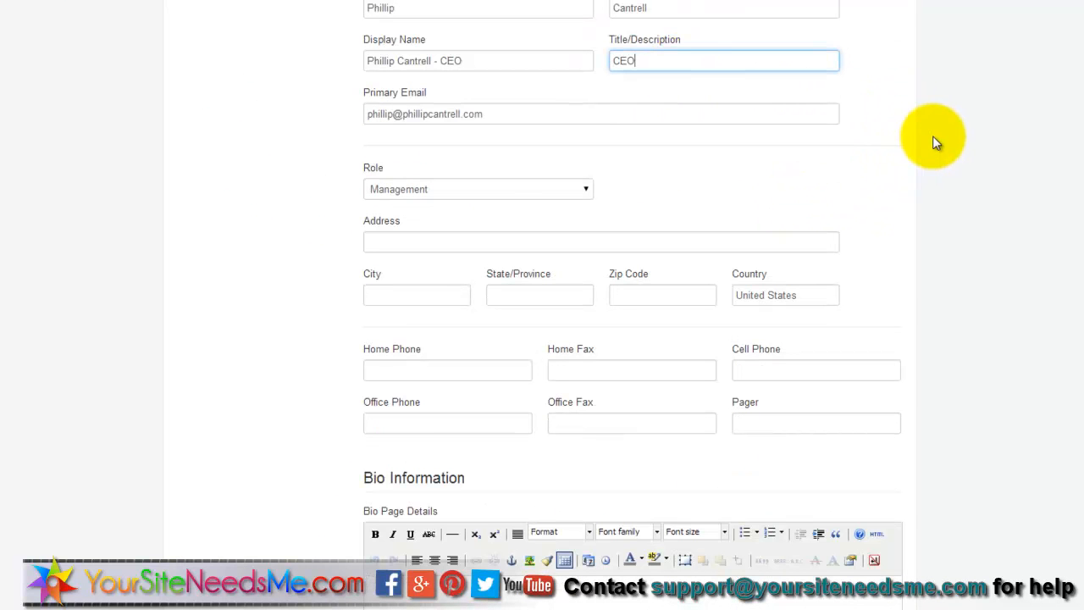
{"action": "scroll", "coordinate": [877, 131], "scroll_direction": "down", "scroll_amount": 2}
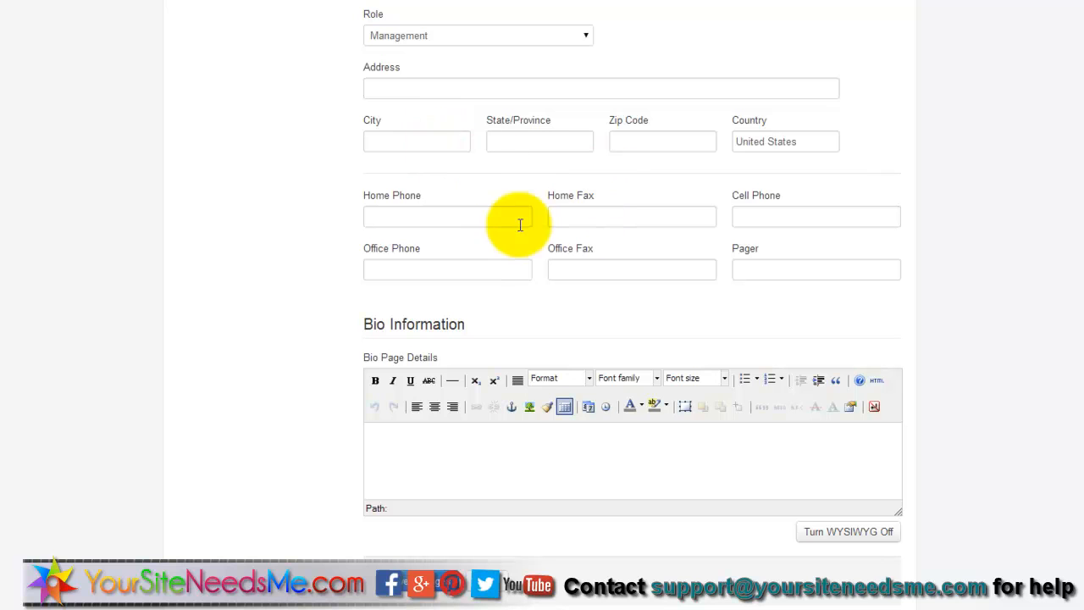
{"action": "left_click", "coordinate": [462, 217]}
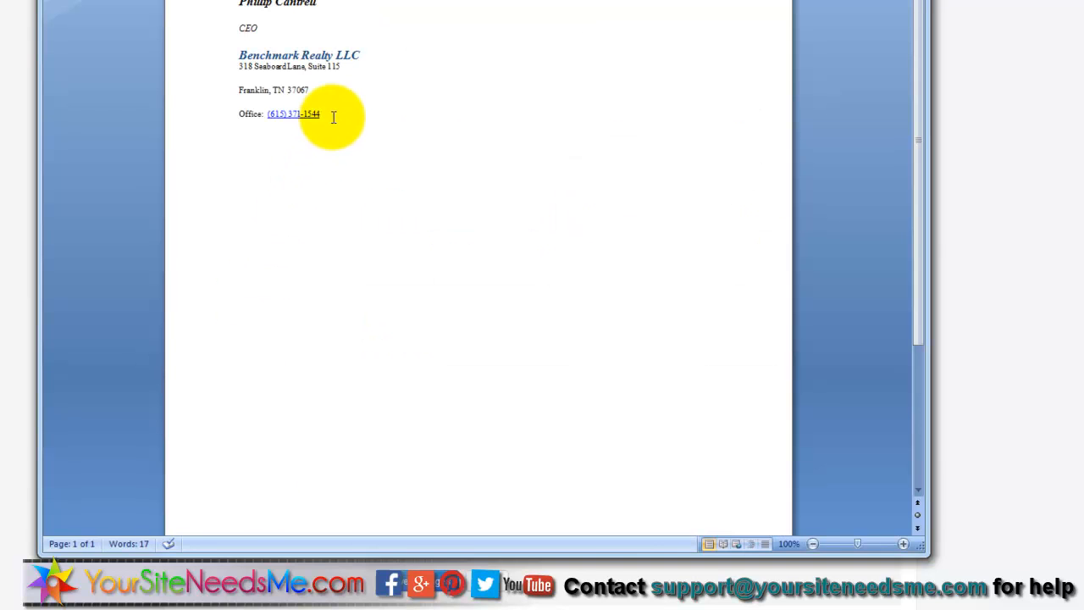
{"action": "left_click_drag", "start_coordinate": [320, 113], "coordinate": [267, 114]}
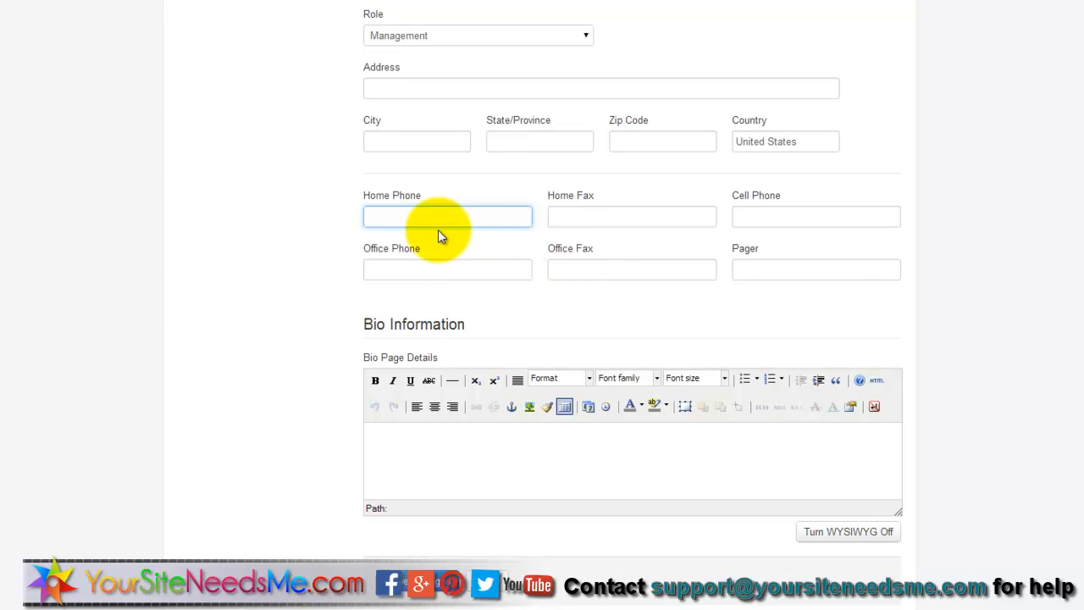
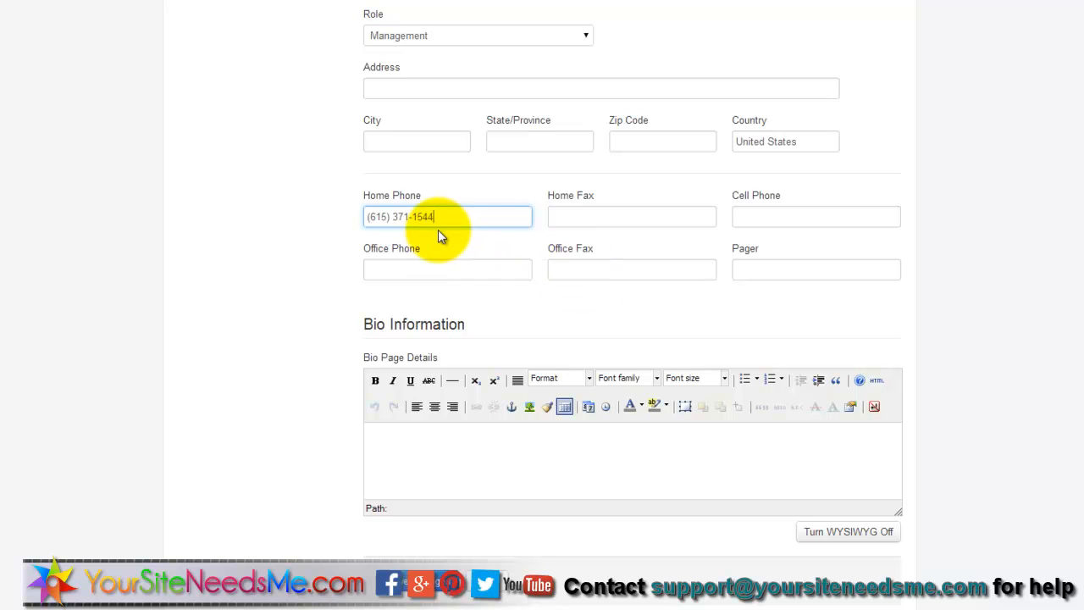
{"action": "left_click", "coordinate": [394, 217]}
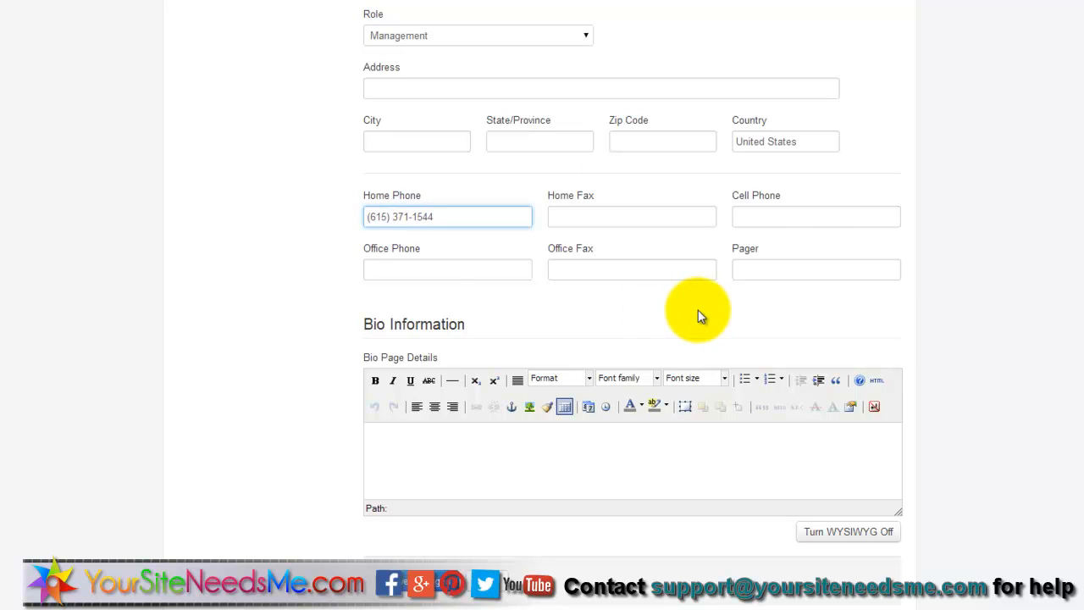
- Save the Account/Contact changes and dismiss the RoboForm save prompt
{"action": "scroll", "coordinate": [928, 297], "scroll_direction": "down", "scroll_amount": 1}
{"action": "left_click", "coordinate": [491, 431]}
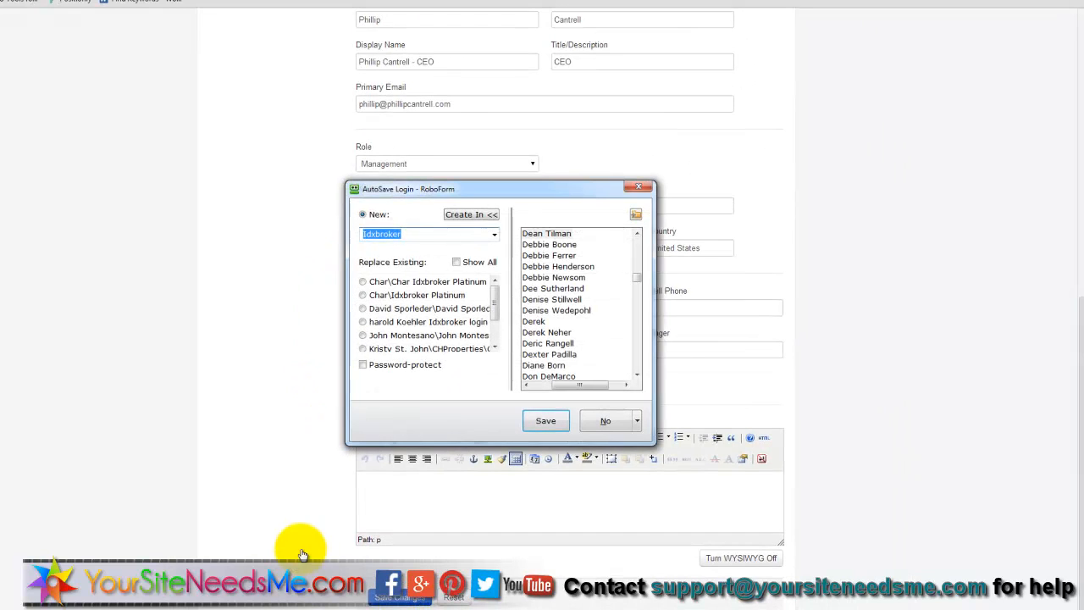
{"action": "left_click", "coordinate": [636, 189]}
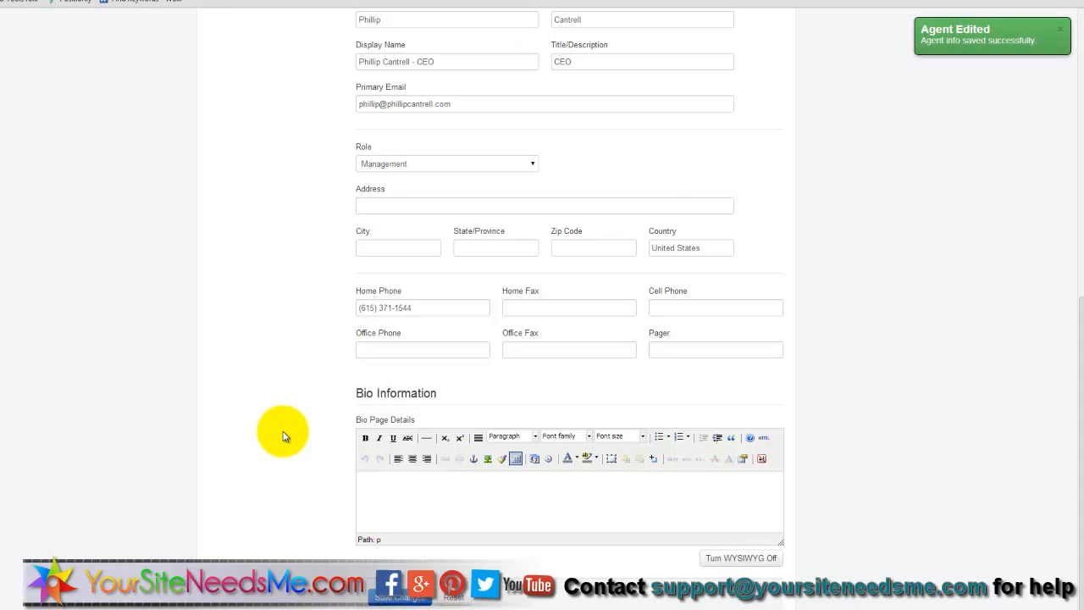
{"action": "scroll", "coordinate": [284, 436], "scroll_direction": "up", "scroll_amount": 6}
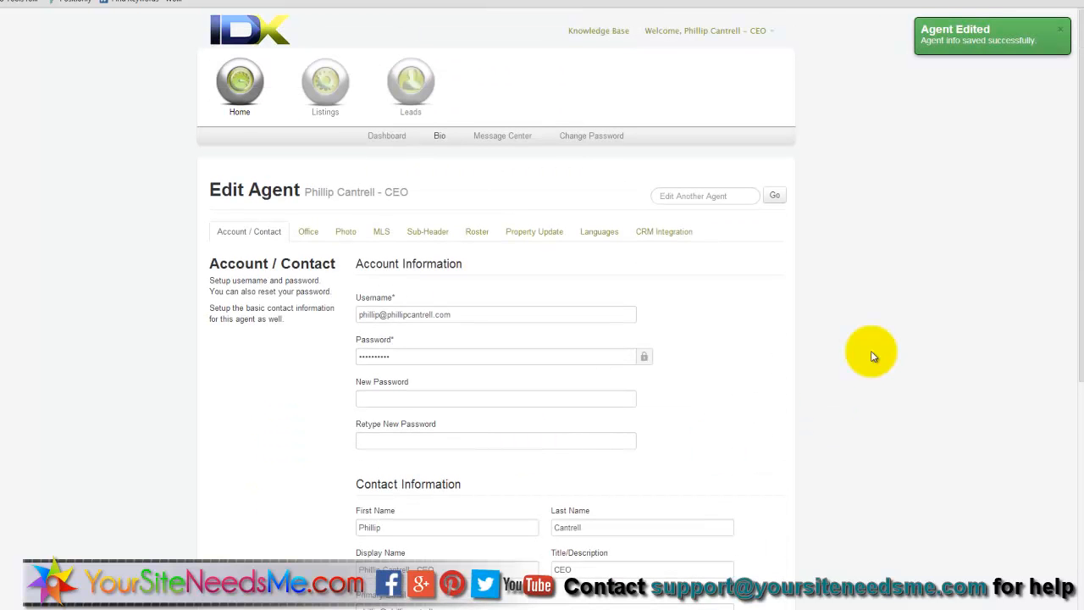
- Remove Benchmark Realty - Commercial from the agent's offices, re-add it, then view Photo settings
{"action": "left_click", "coordinate": [309, 238]}
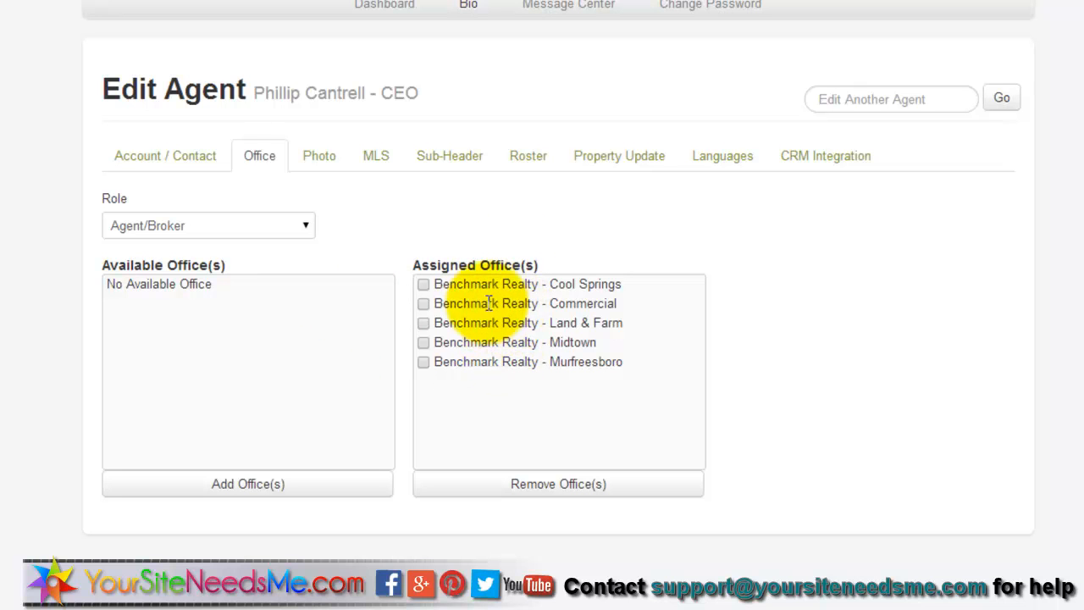
{"action": "left_click", "coordinate": [423, 303]}
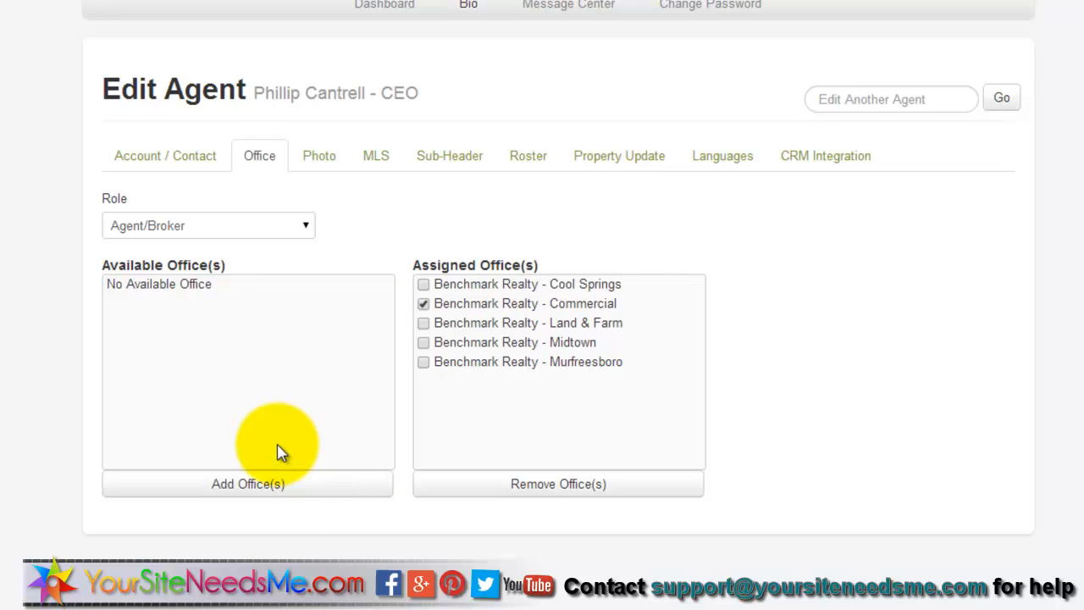
{"action": "left_click", "coordinate": [113, 286]}
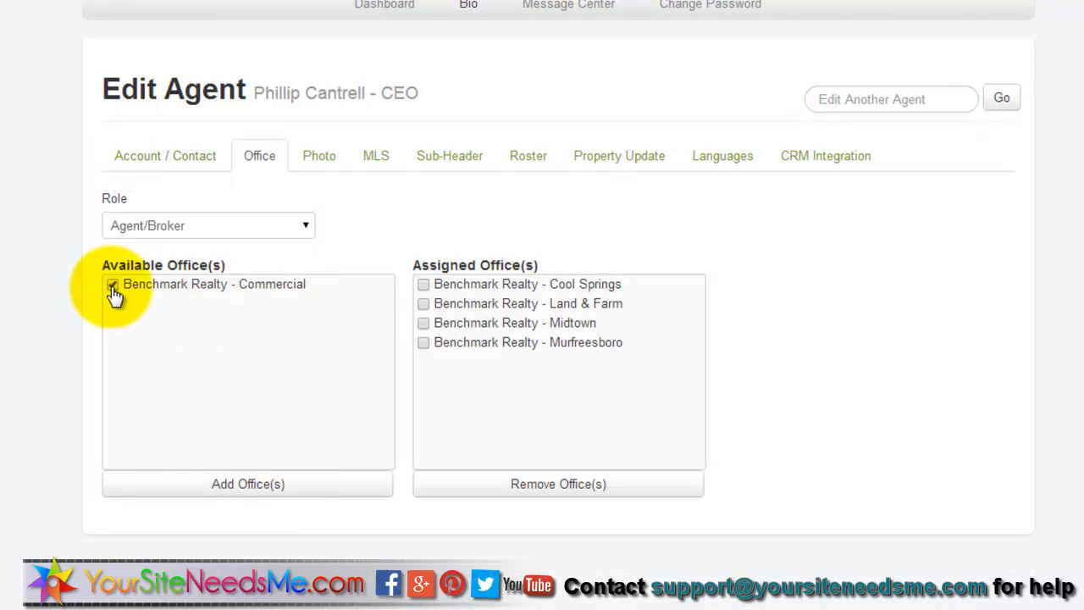
{"action": "left_click", "coordinate": [249, 483]}
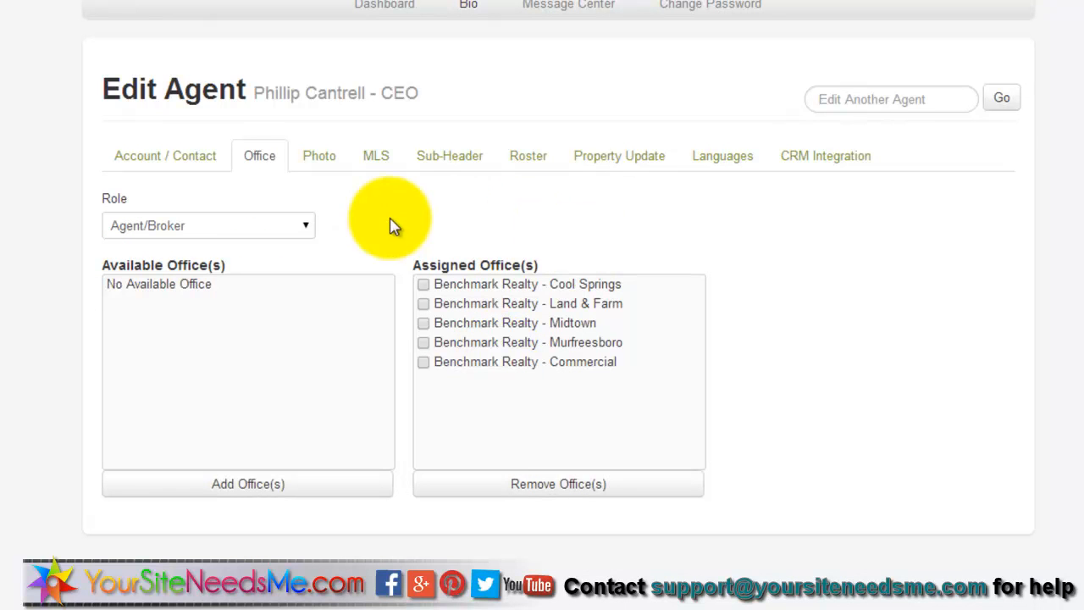
{"action": "left_click", "coordinate": [321, 161]}
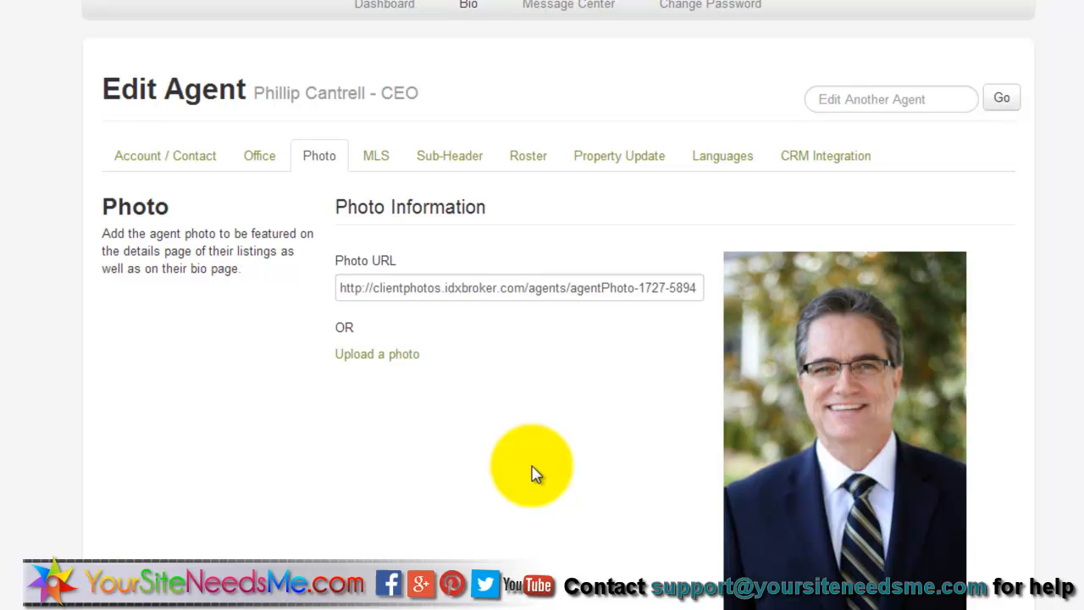
- Search the MLS agent IDs by the agent's surname, select and save it, then go to Sub-Header
{"action": "left_click", "coordinate": [377, 159]}
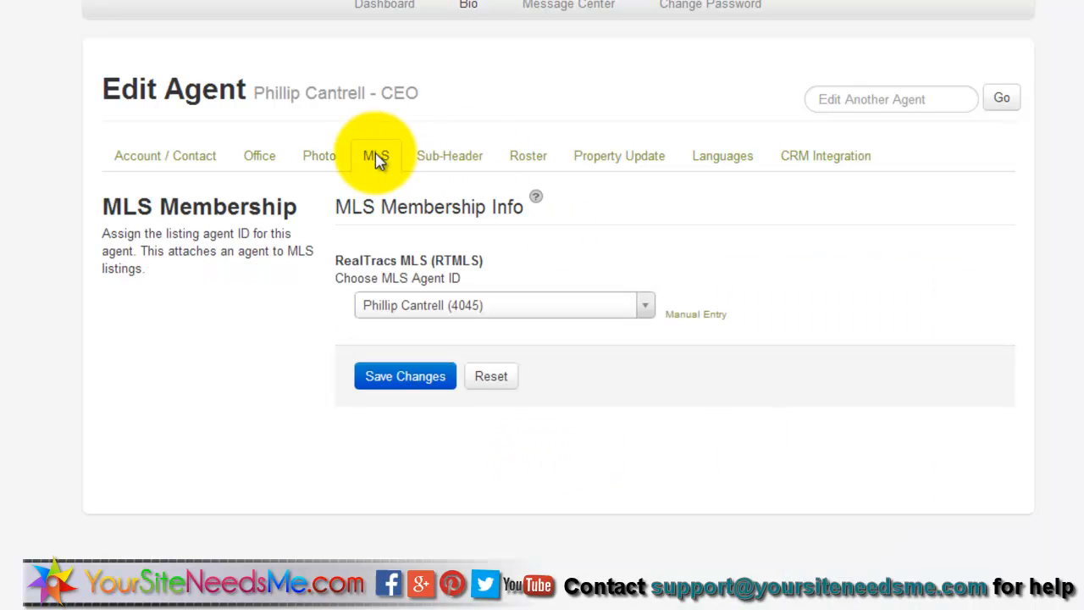
{"action": "left_click", "coordinate": [409, 315]}
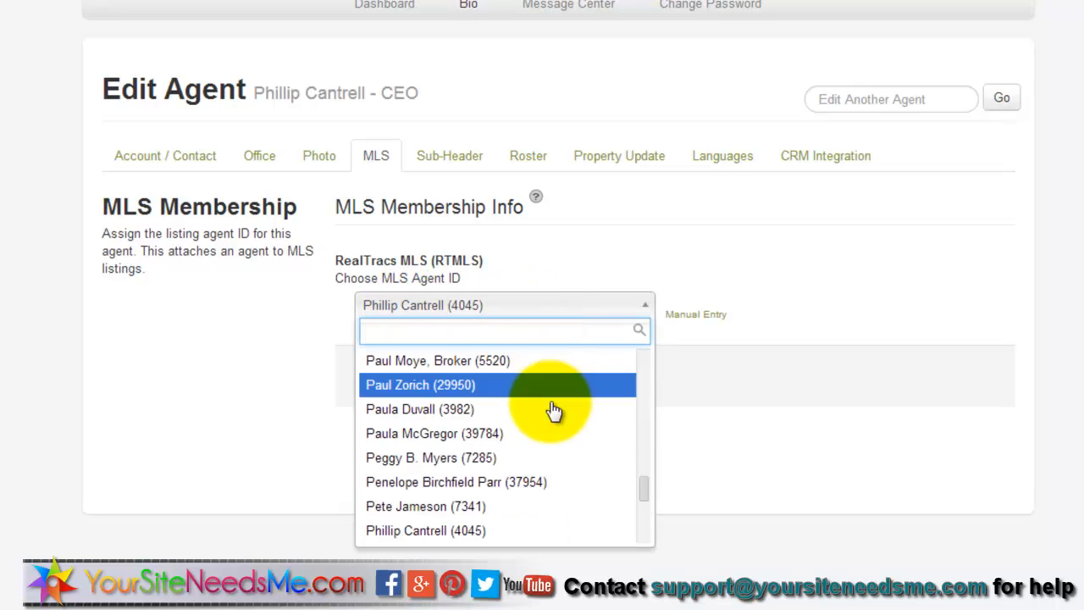
{"action": "left_click_drag", "start_coordinate": [649, 497], "coordinate": [649, 420]}
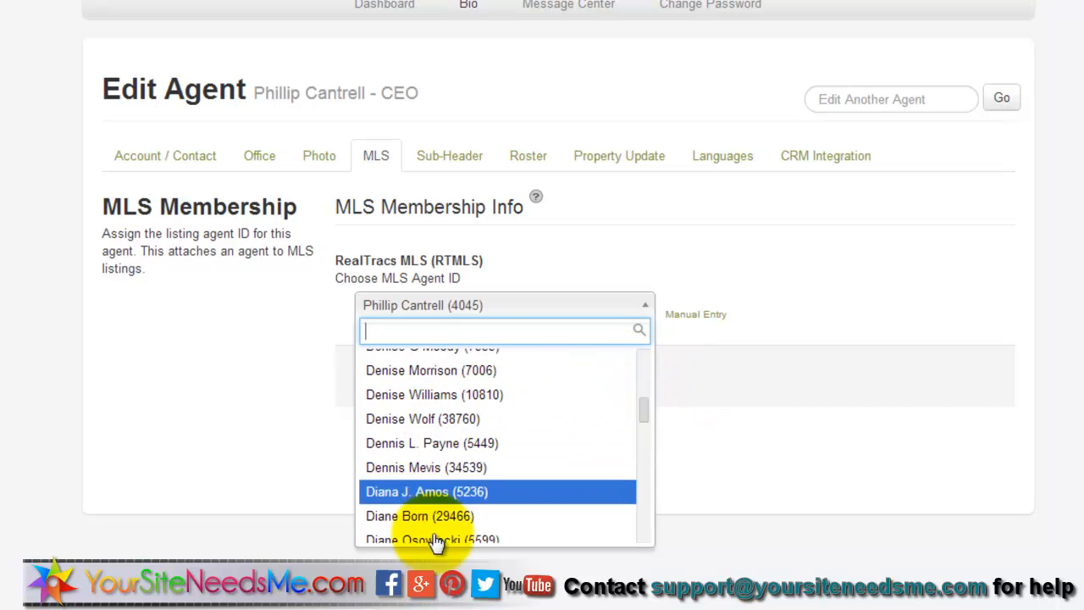
{"action": "left_click", "coordinate": [410, 332]}
{"action": "type", "text": "C"}
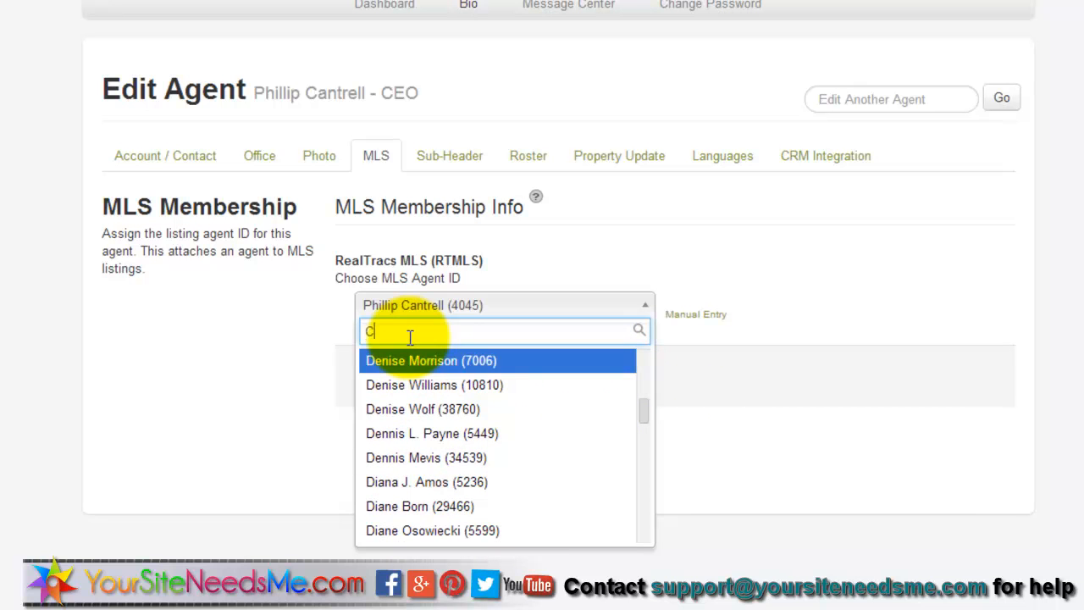
{"action": "type", "text": "antr"}
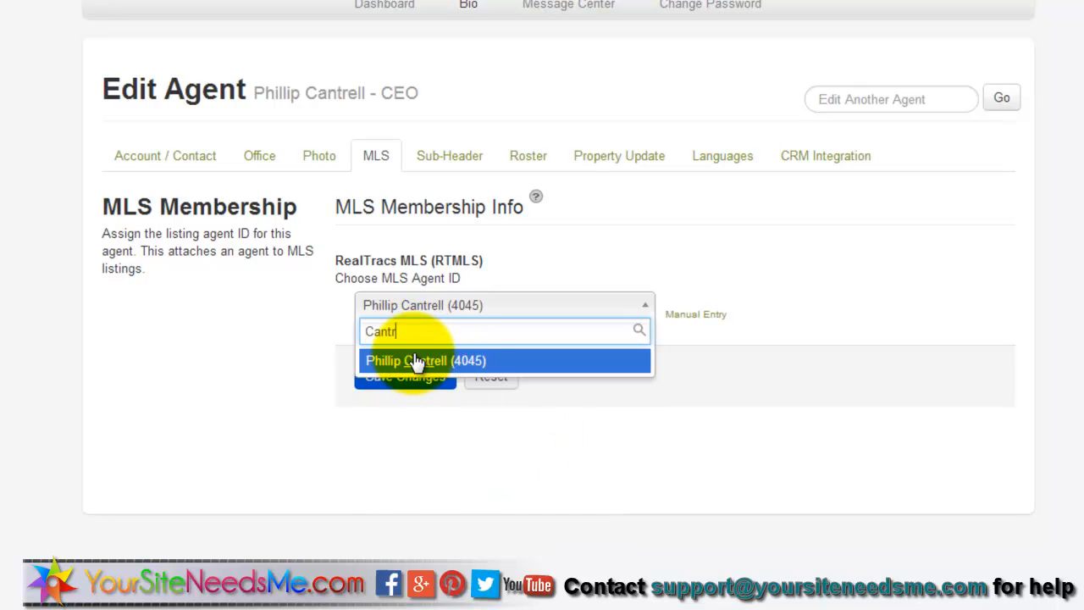
{"action": "left_click", "coordinate": [470, 362]}
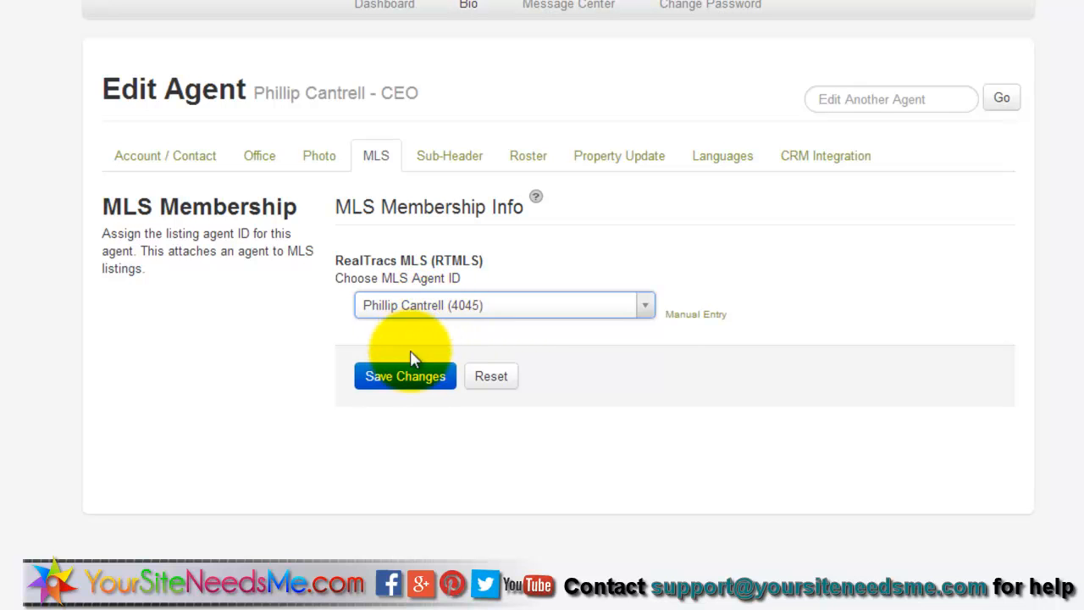
{"action": "left_click", "coordinate": [445, 376]}
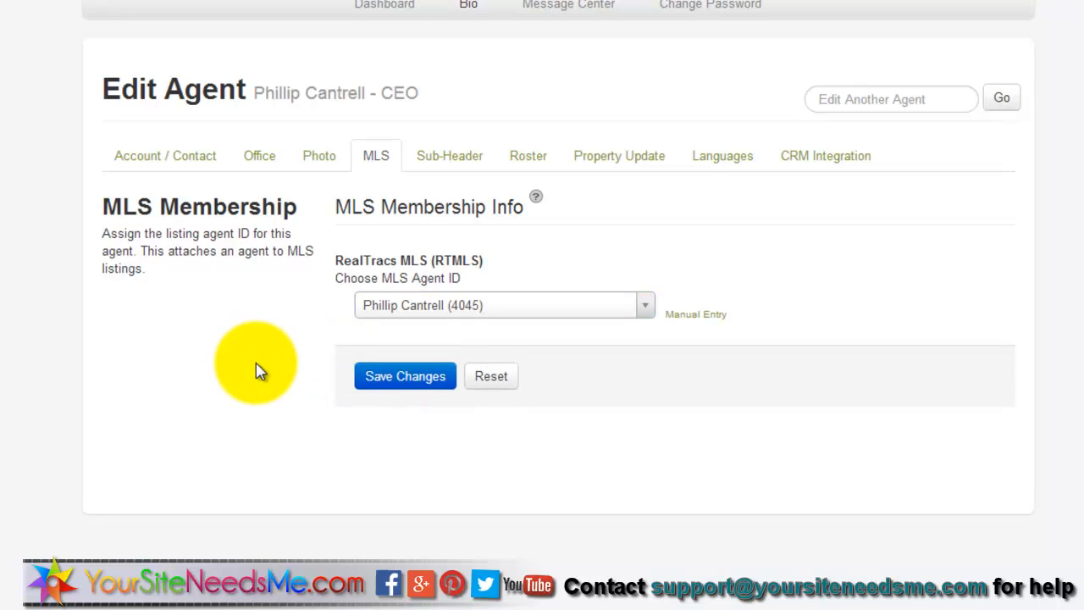
{"action": "left_click", "coordinate": [450, 157]}
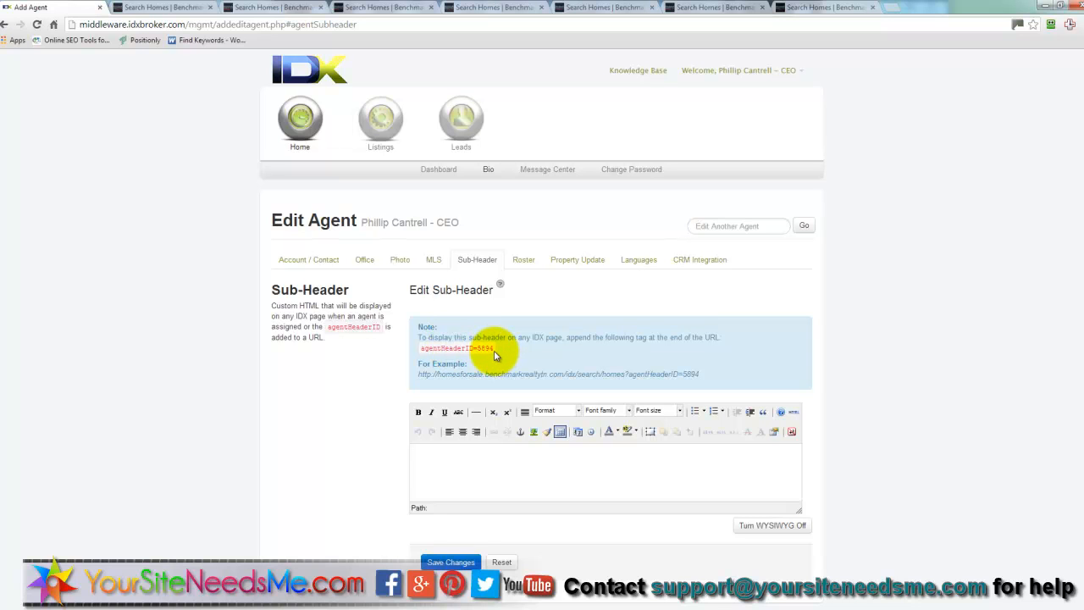
- Copy the agentHeaderID=5894 tag and open Communities > Search Brentwood, caret at the URL's end
{"action": "left_click_drag", "start_coordinate": [495, 347], "coordinate": [418, 343]}
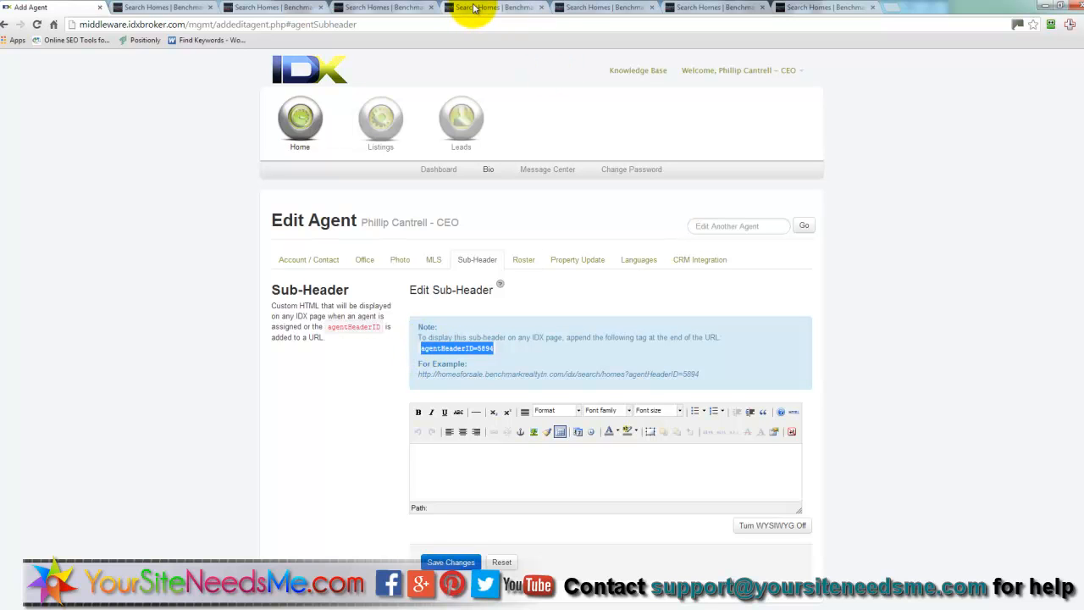
{"action": "left_click", "coordinate": [283, 9]}
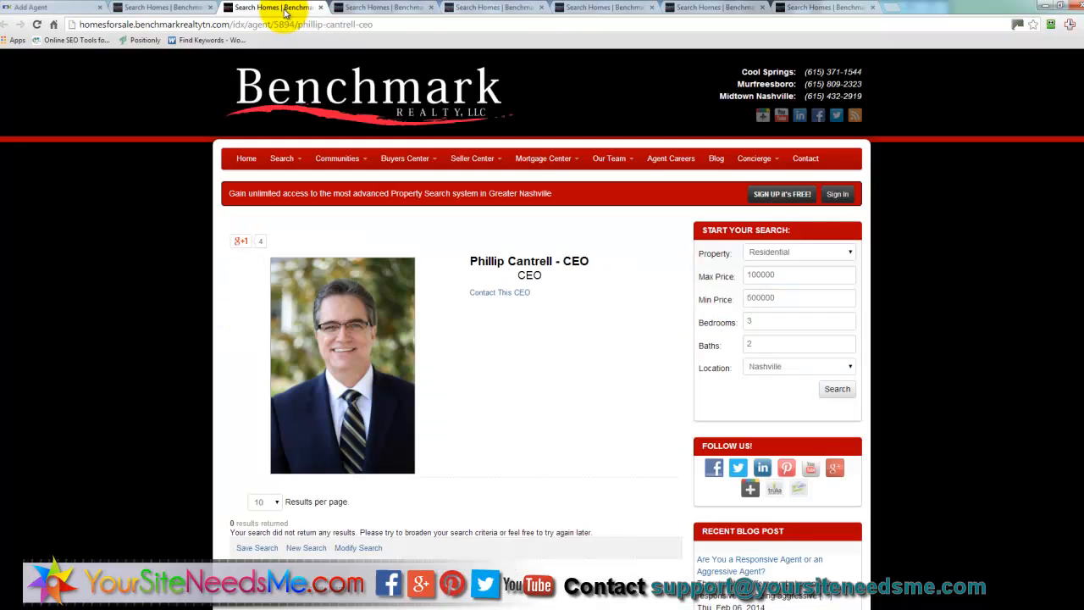
{"action": "mouse_move", "coordinate": [479, 163]}
{"action": "mouse_move", "coordinate": [285, 161]}
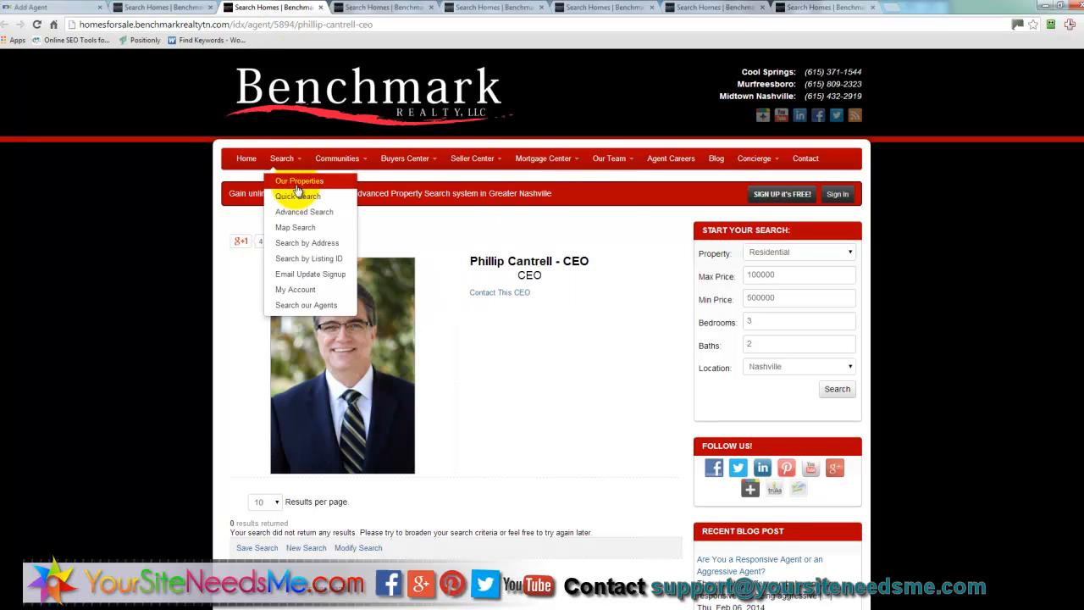
{"action": "mouse_move", "coordinate": [356, 161]}
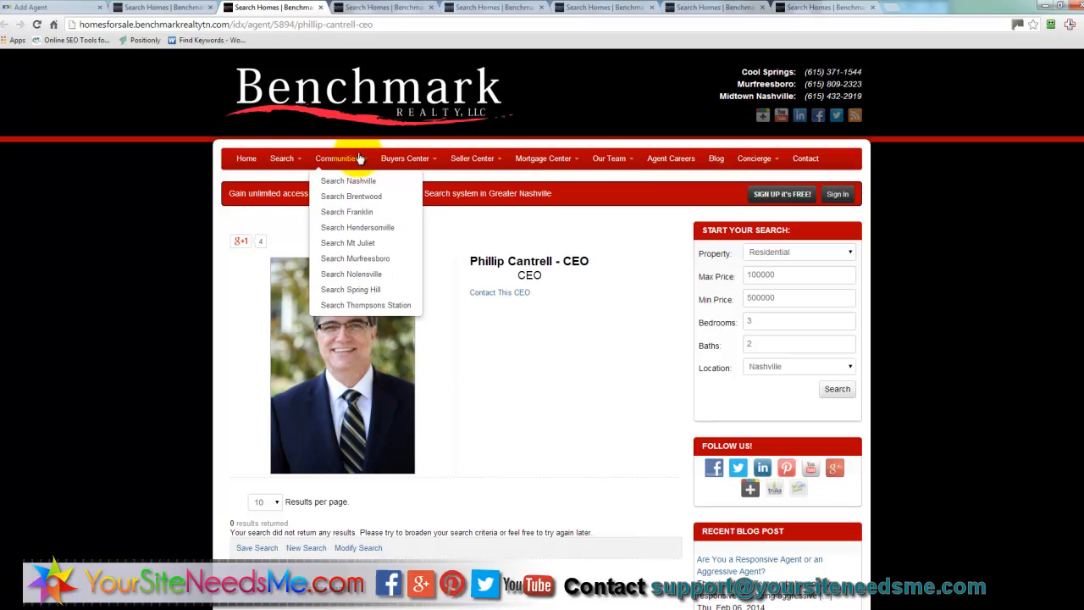
{"action": "left_click", "coordinate": [354, 202]}
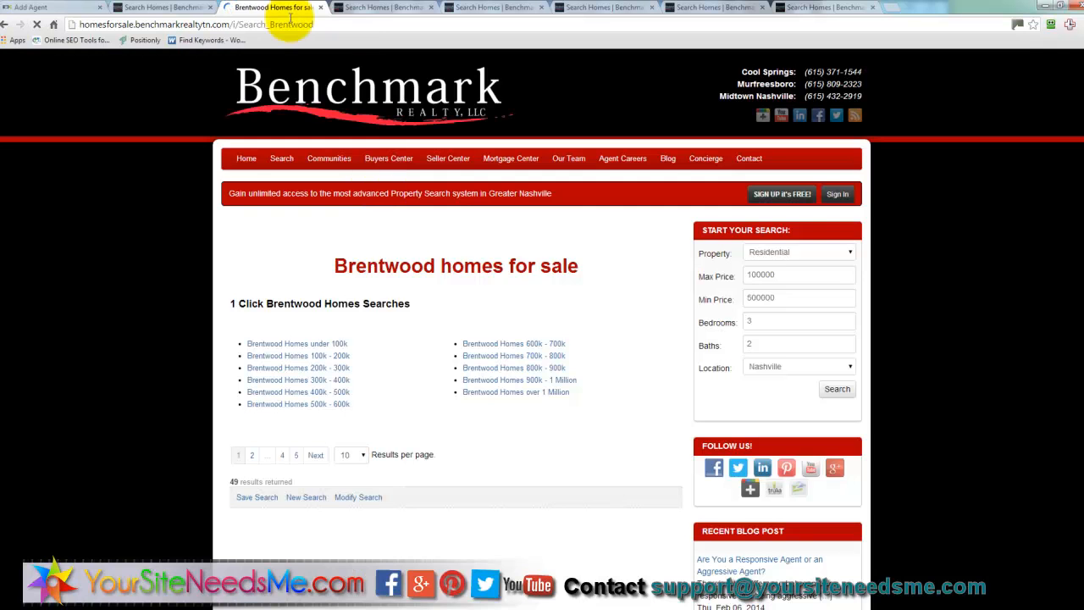
{"action": "left_click_drag", "start_coordinate": [79, 24], "coordinate": [131, 23]}
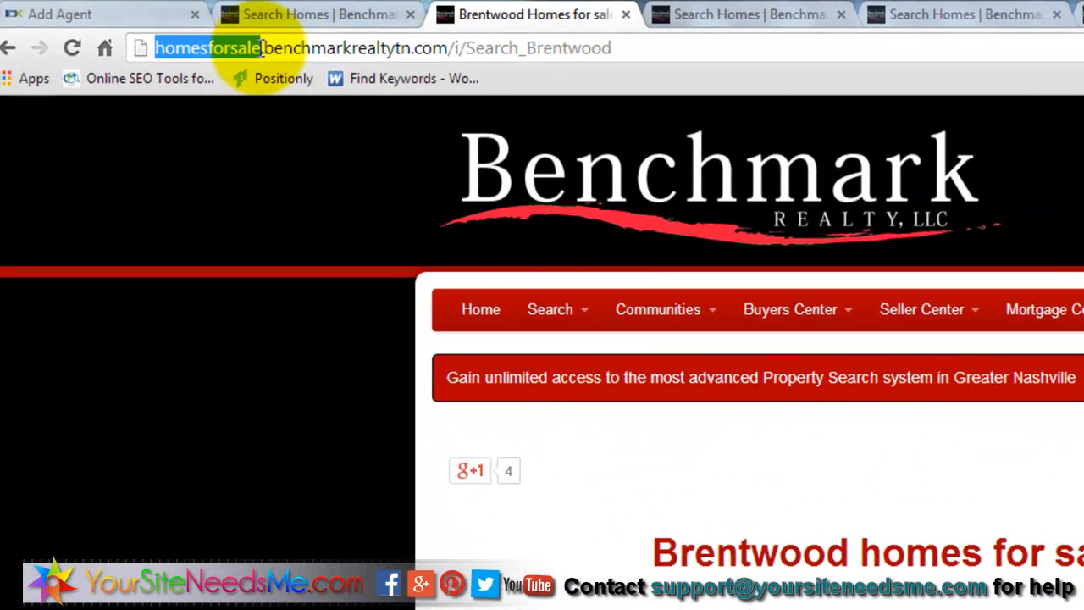
{"action": "left_click_drag", "start_coordinate": [263, 49], "coordinate": [447, 48]}
{"action": "left_click", "coordinate": [646, 44]}
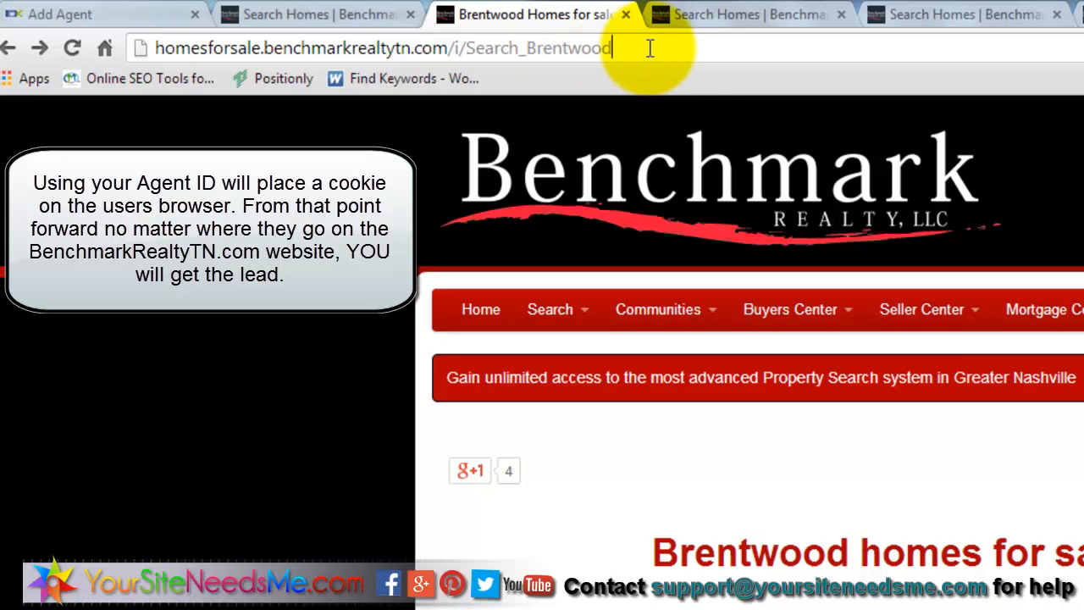
- Load the Brentwood homes page with ?agentHeaderID=5894 appended to its address
{"action": "type", "text": "?agentHeaderID=5894"}
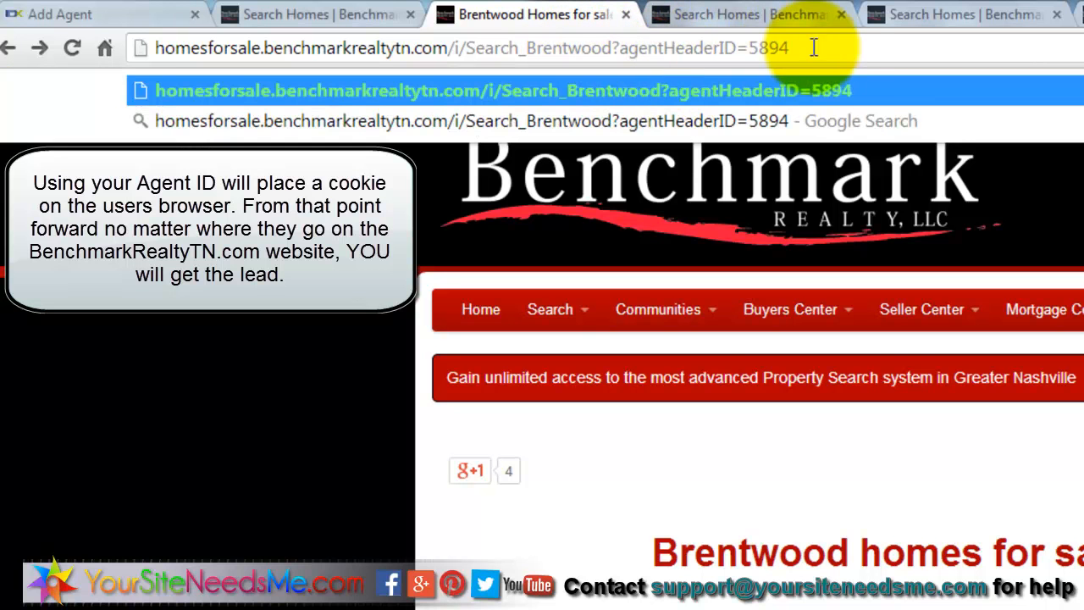
{"action": "key", "text": "Return"}
{"action": "mouse_move", "coordinate": [878, 386]}
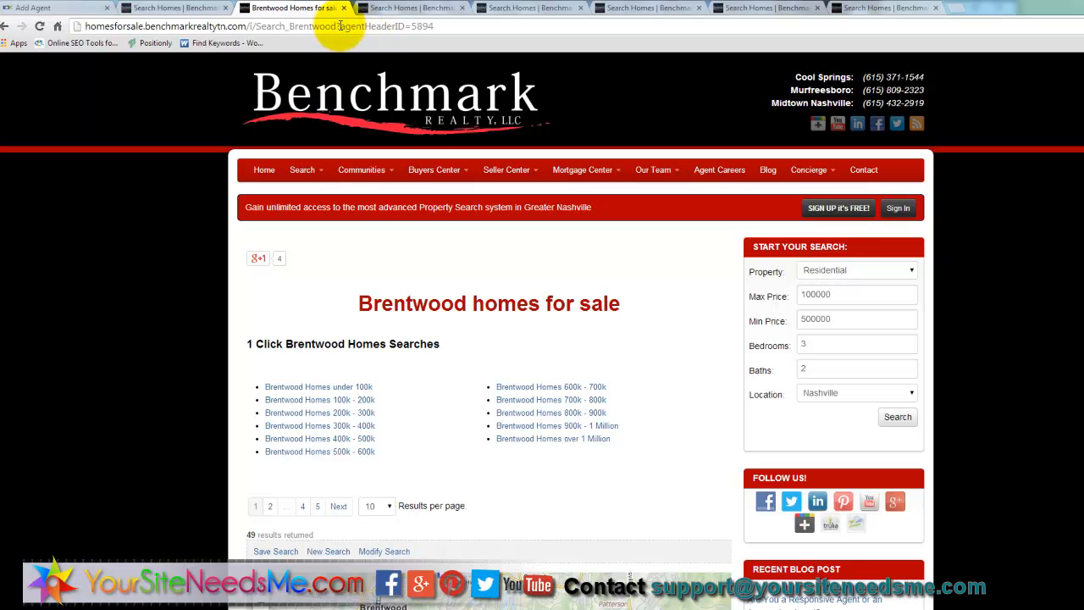
{"action": "left_click_drag", "start_coordinate": [337, 27], "coordinate": [440, 26]}
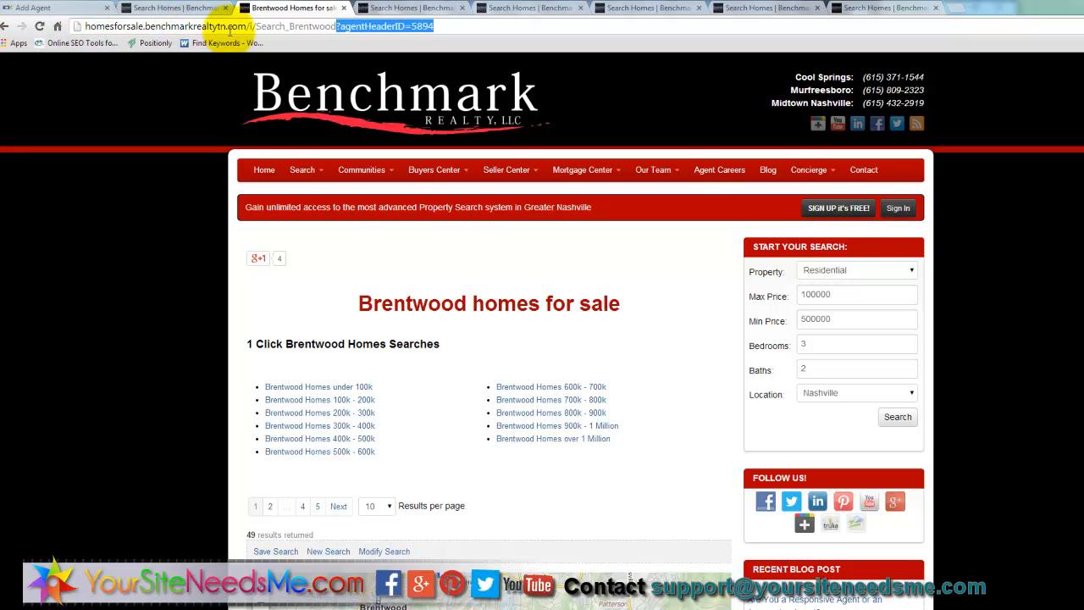
- Go back to the agent's Sub-Header editor with the caret placed in it
{"action": "left_click", "coordinate": [71, 10]}
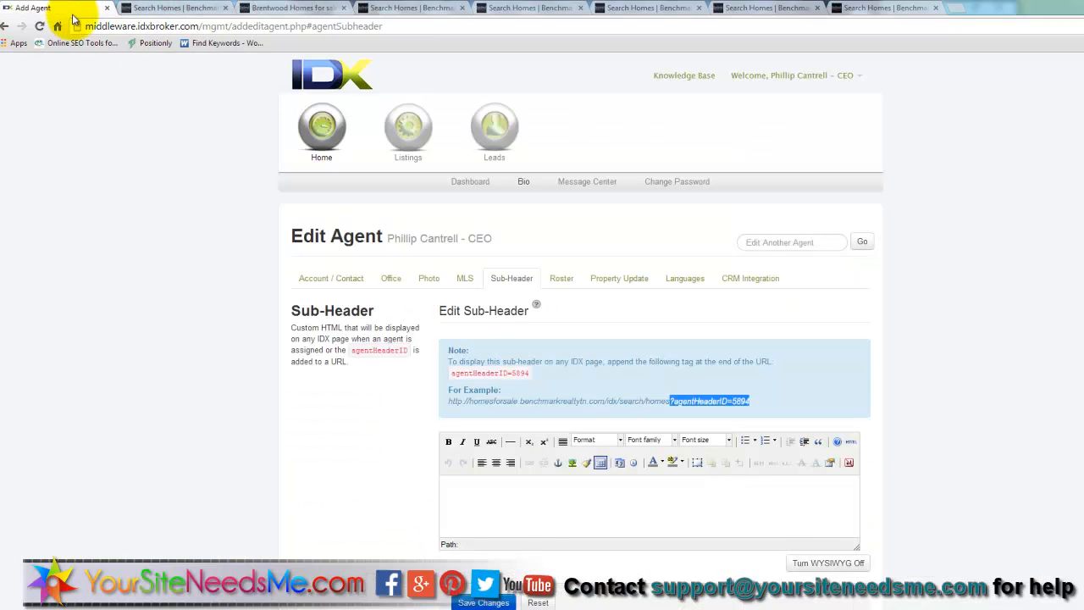
{"action": "left_click", "coordinate": [516, 501]}
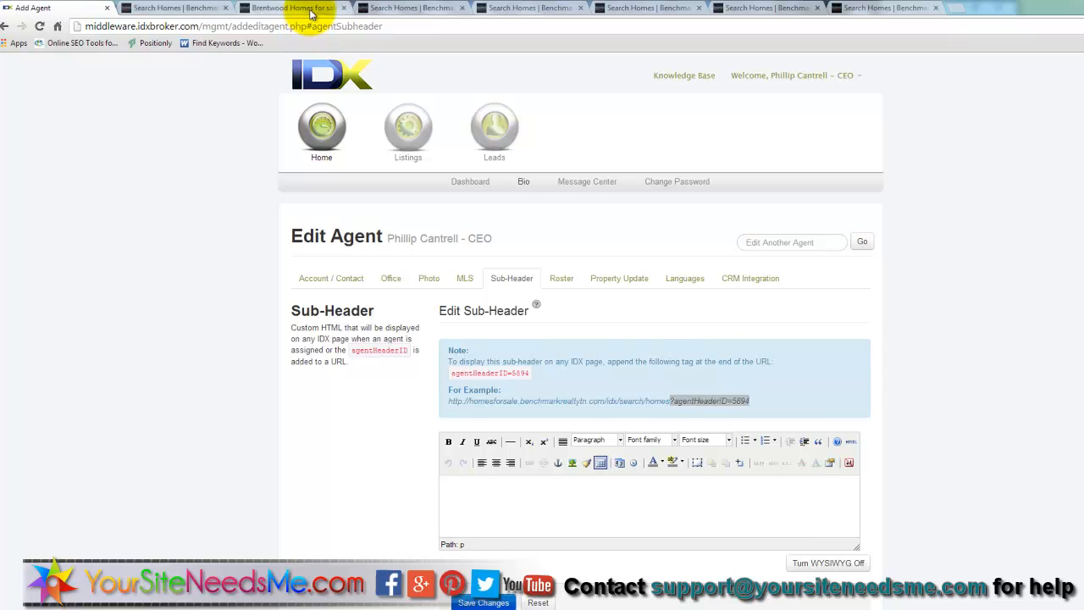
{"action": "left_click", "coordinate": [312, 10]}
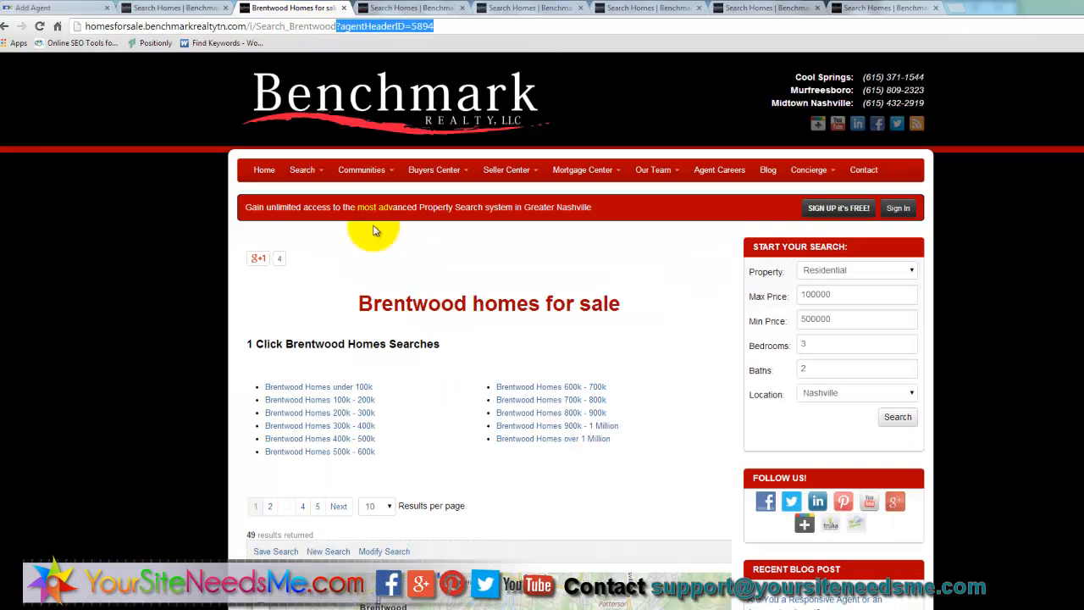
{"action": "left_click", "coordinate": [72, 11]}
- Write the contact invitation message and append the office phone number as unlinked text
{"action": "left_click", "coordinate": [537, 509]}
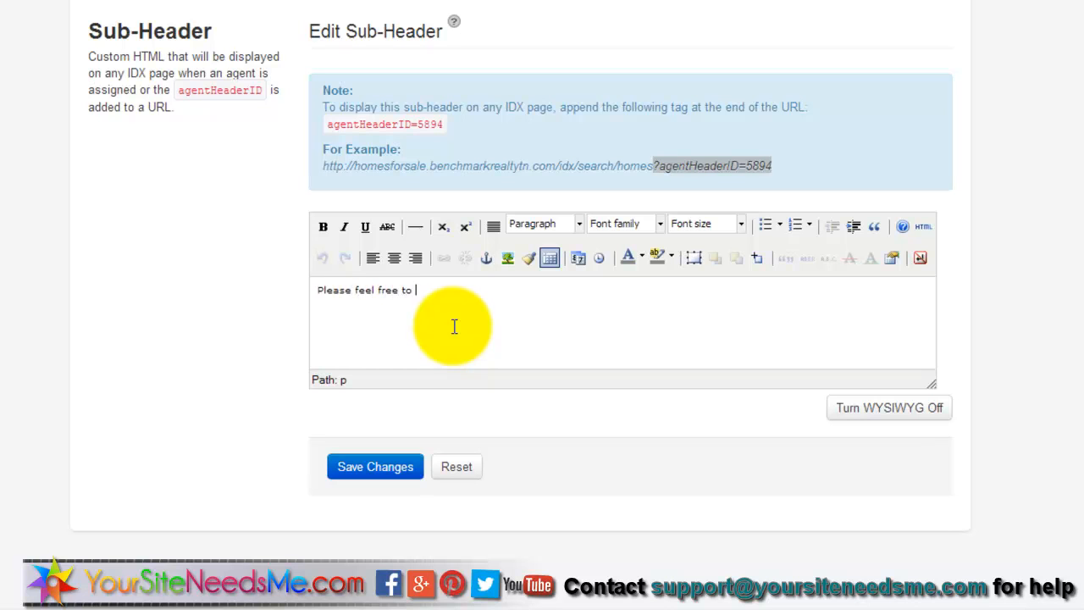
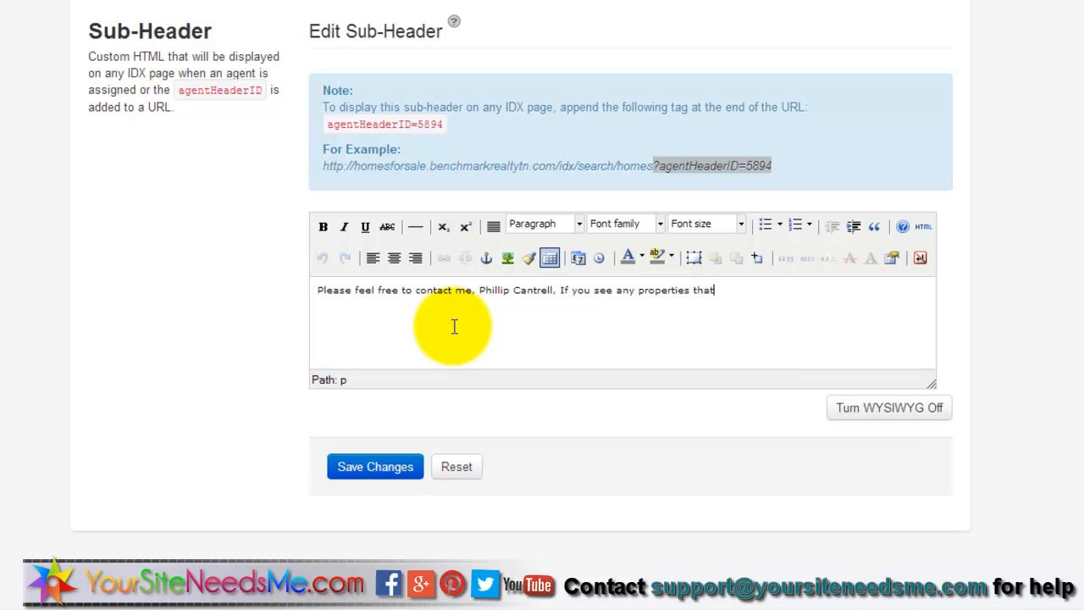
{"action": "type", "text": " you are interested in! I can show you any listing!"}
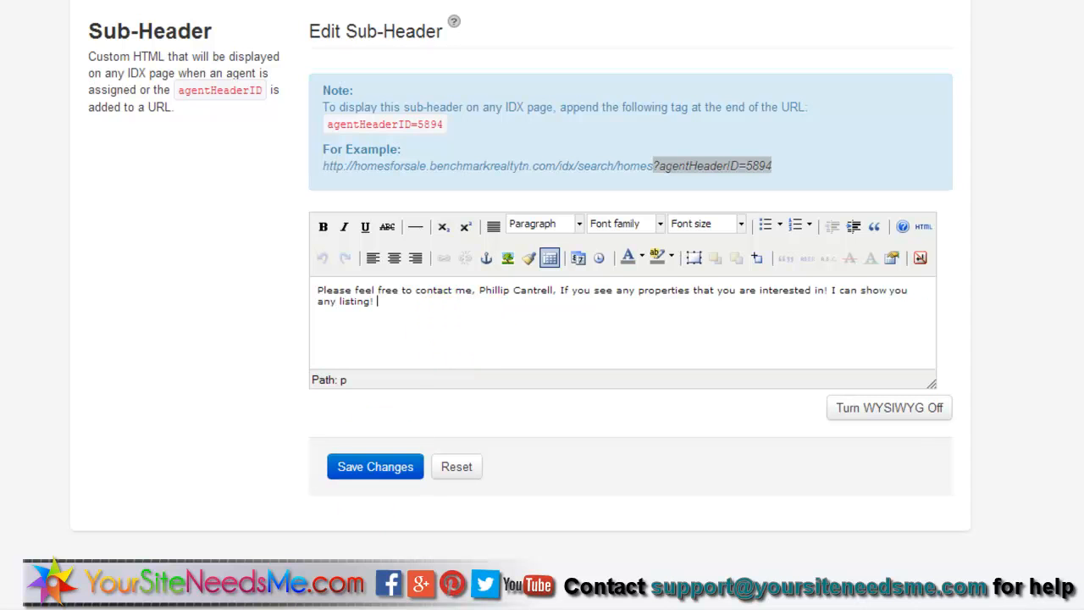
{"action": "left_click", "coordinate": [233, 609]}
{"action": "key", "text": "ctrl+c"}
{"action": "key", "text": "alt+Tab"}
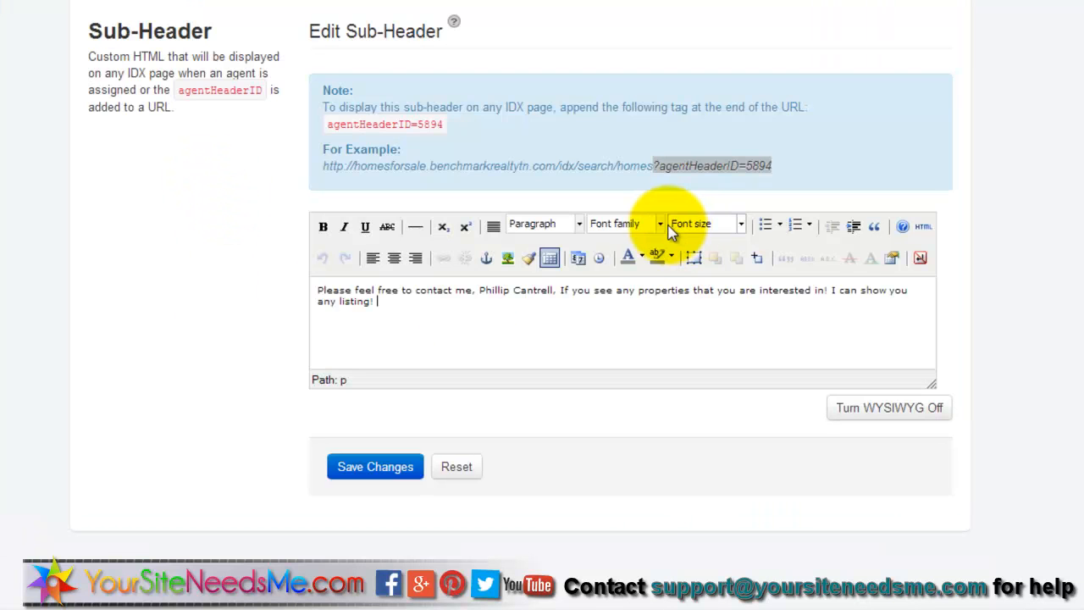
{"action": "key", "text": "ctrl+v"}
{"action": "left_click_drag", "start_coordinate": [465, 303], "coordinate": [407, 302]}
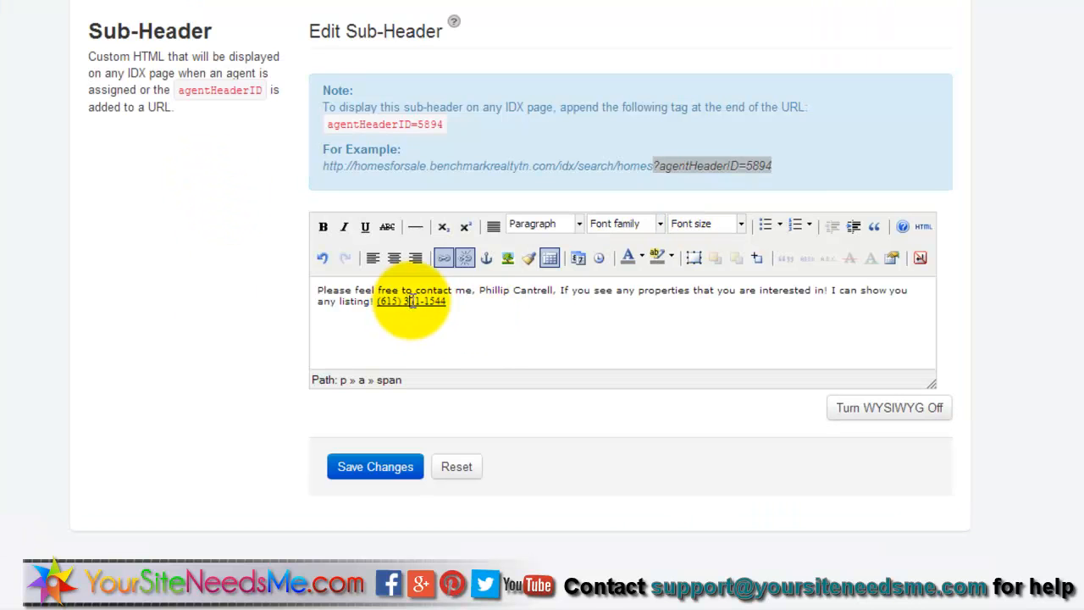
{"action": "left_click", "coordinate": [465, 258]}
{"action": "left_click", "coordinate": [453, 304]}
- Format the whole message as Arial Black, size 3 (12pt), centred, and save it
{"action": "left_click_drag", "start_coordinate": [456, 301], "coordinate": [298, 293]}
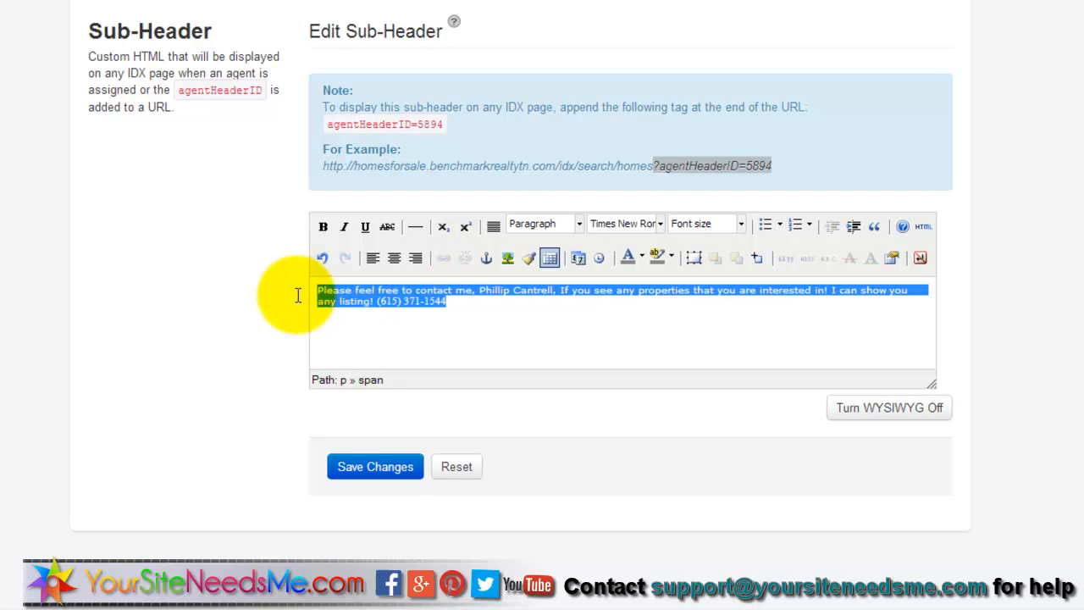
{"action": "left_click", "coordinate": [661, 225]}
{"action": "left_click", "coordinate": [709, 316]}
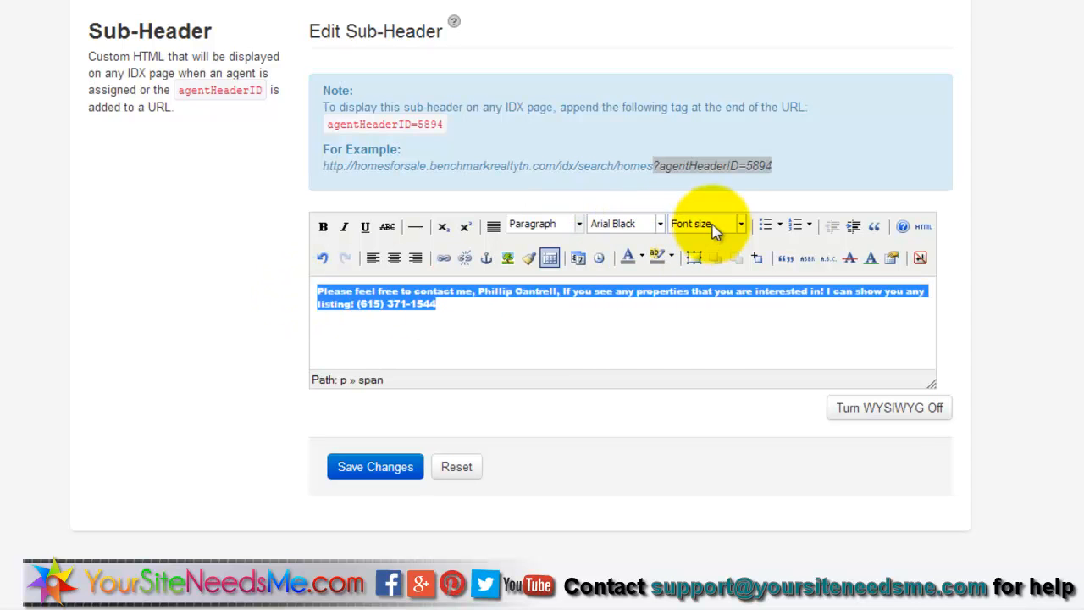
{"action": "left_click", "coordinate": [714, 224]}
{"action": "left_click", "coordinate": [719, 315]}
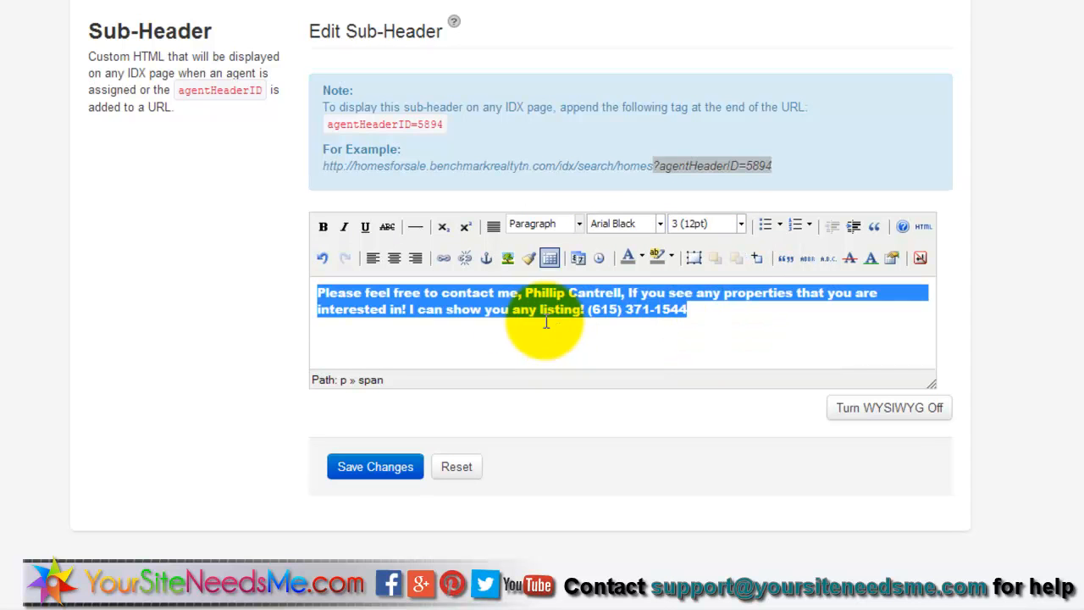
{"action": "left_click", "coordinate": [472, 334]}
{"action": "left_click", "coordinate": [397, 259]}
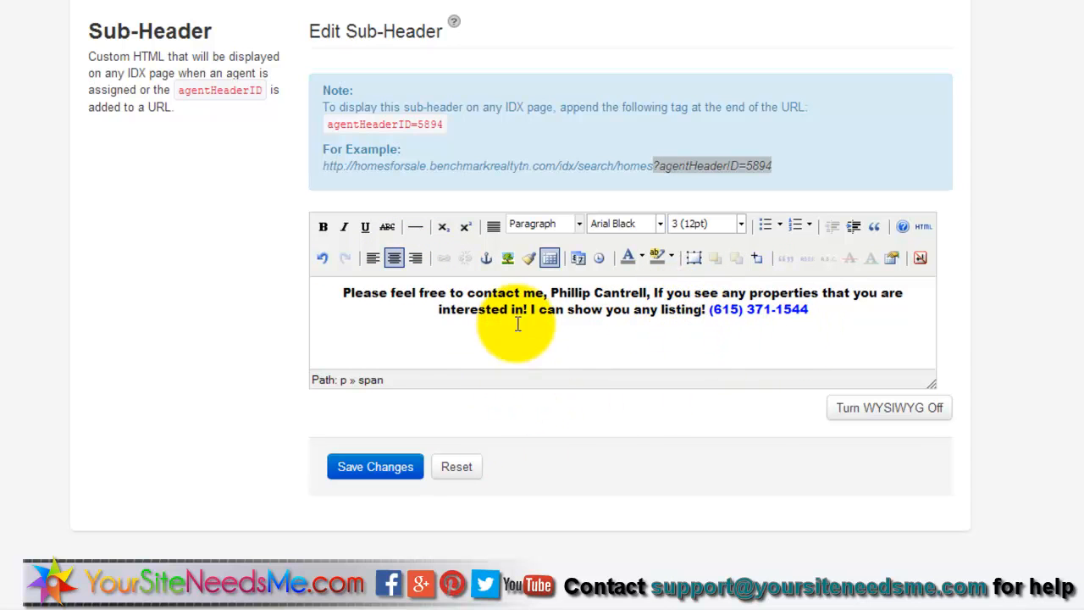
{"action": "left_click", "coordinate": [385, 470]}
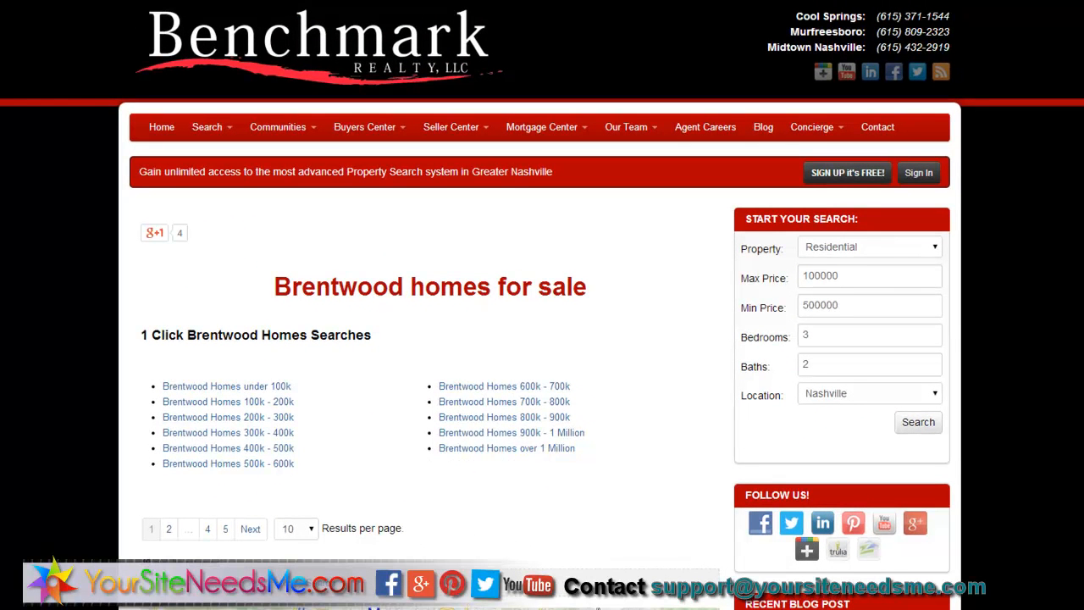
{"action": "key", "text": "F5"}
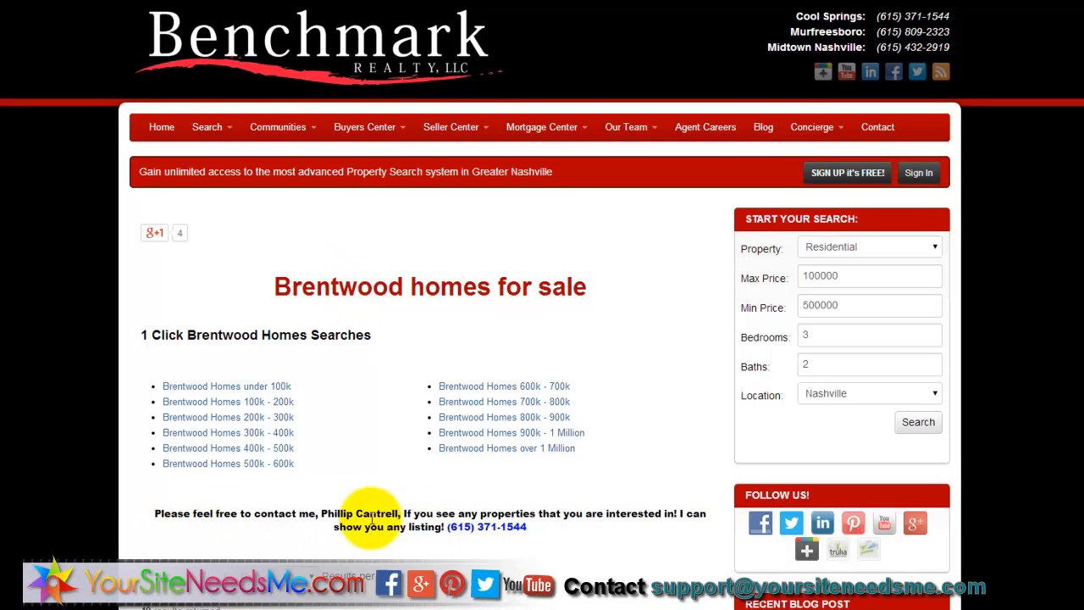
{"action": "left_click_drag", "start_coordinate": [160, 513], "coordinate": [590, 542]}
{"action": "left_click", "coordinate": [592, 541]}
{"action": "scroll", "coordinate": [601, 509], "scroll_direction": "down", "scroll_amount": 3}
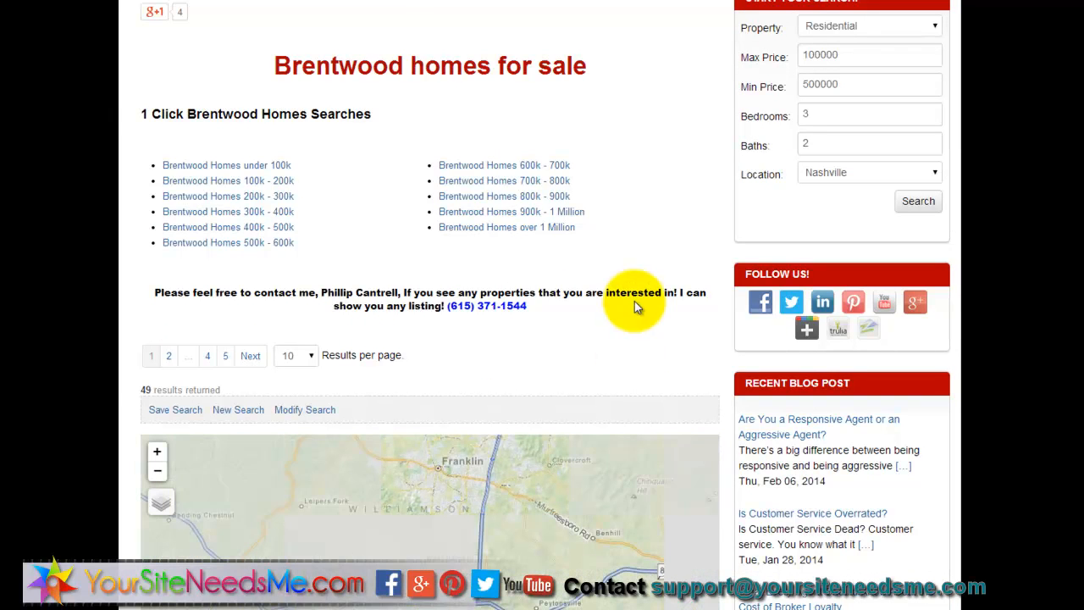
{"action": "left_click", "coordinate": [504, 196]}
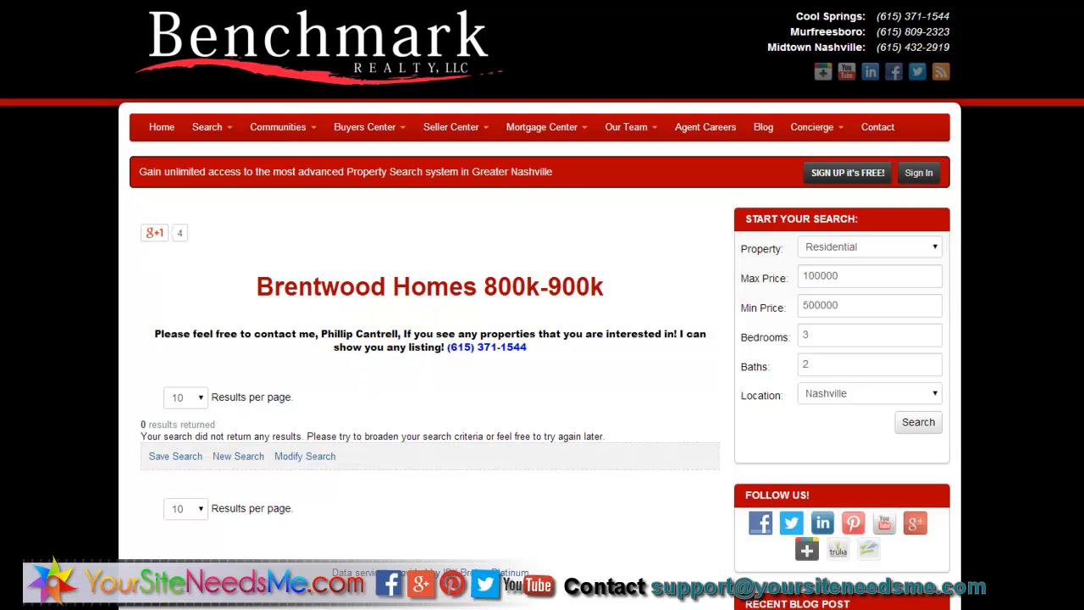
{"action": "key", "text": "alt+Left"}
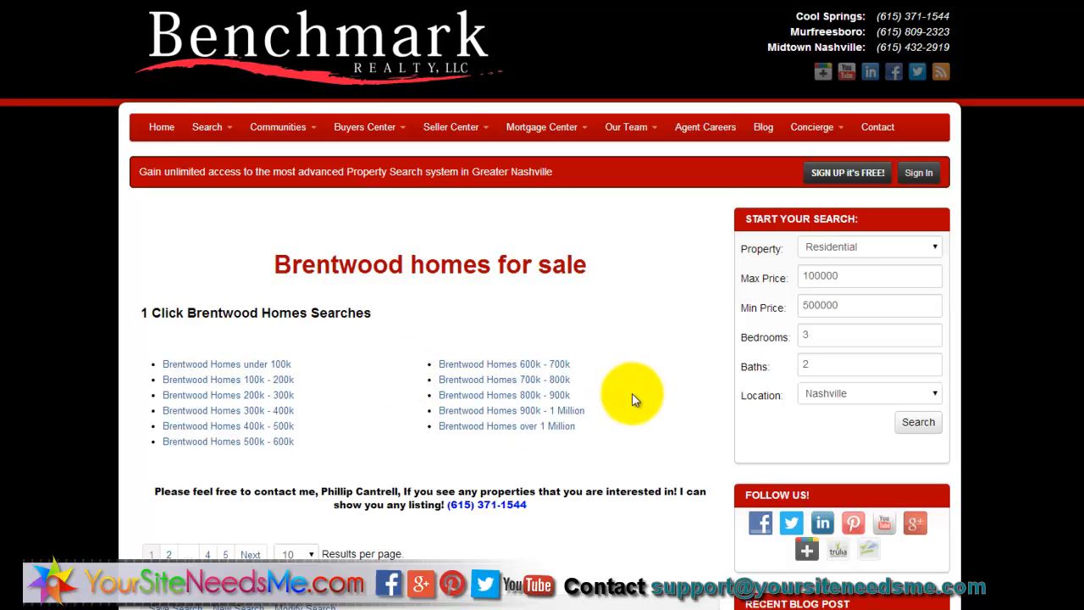
{"action": "scroll", "coordinate": [636, 397], "scroll_direction": "down", "scroll_amount": 3}
{"action": "scroll", "coordinate": [721, 375], "scroll_direction": "down", "scroll_amount": 6}
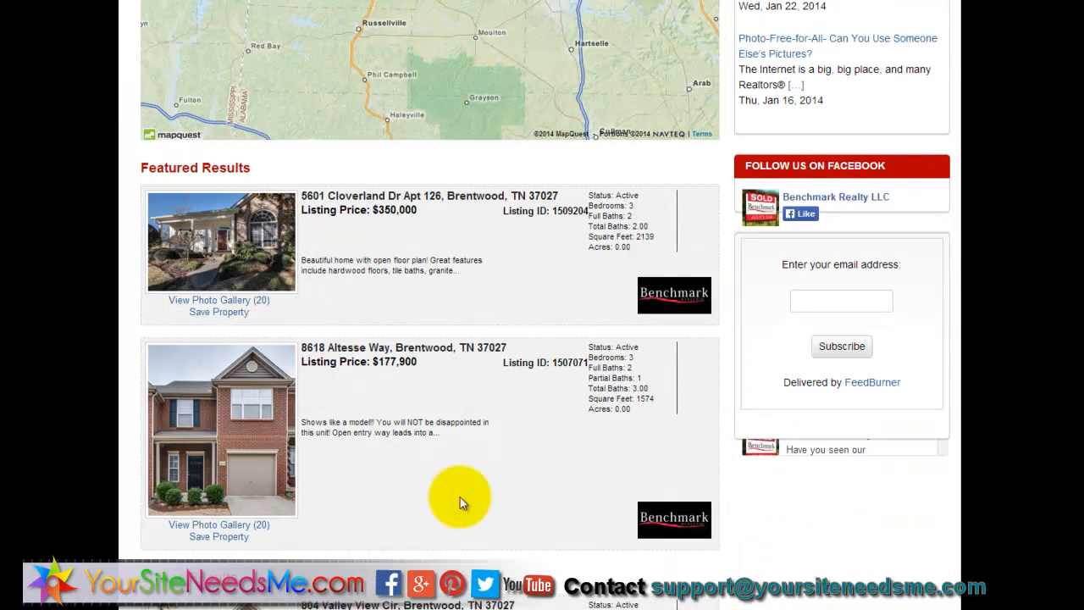
{"action": "left_click", "coordinate": [332, 199]}
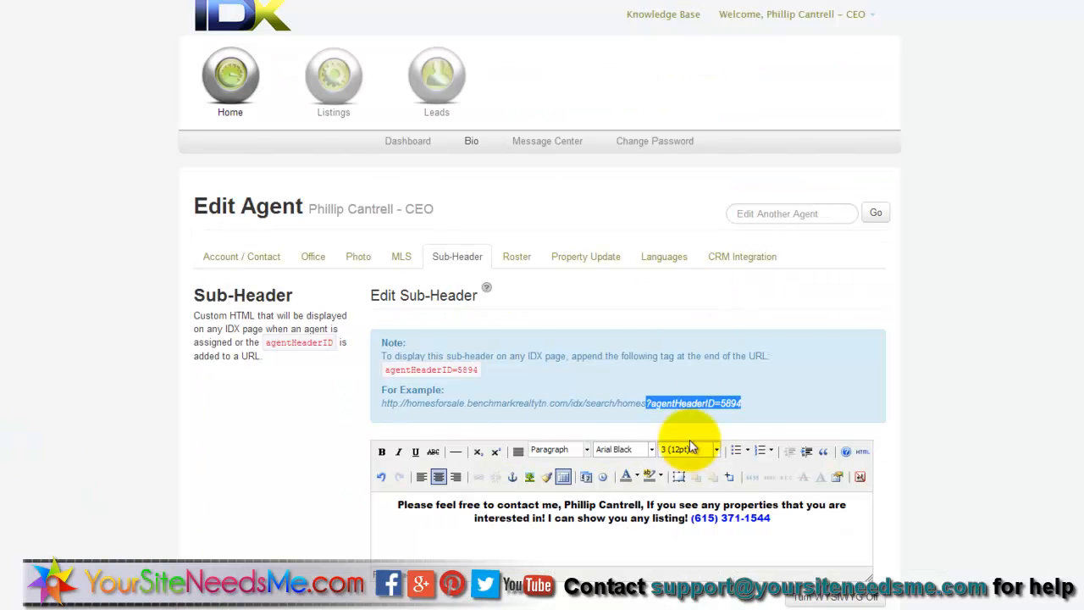
- From the agent's roster and website fields, switch to the Property Update tab
{"action": "left_click", "coordinate": [516, 258]}
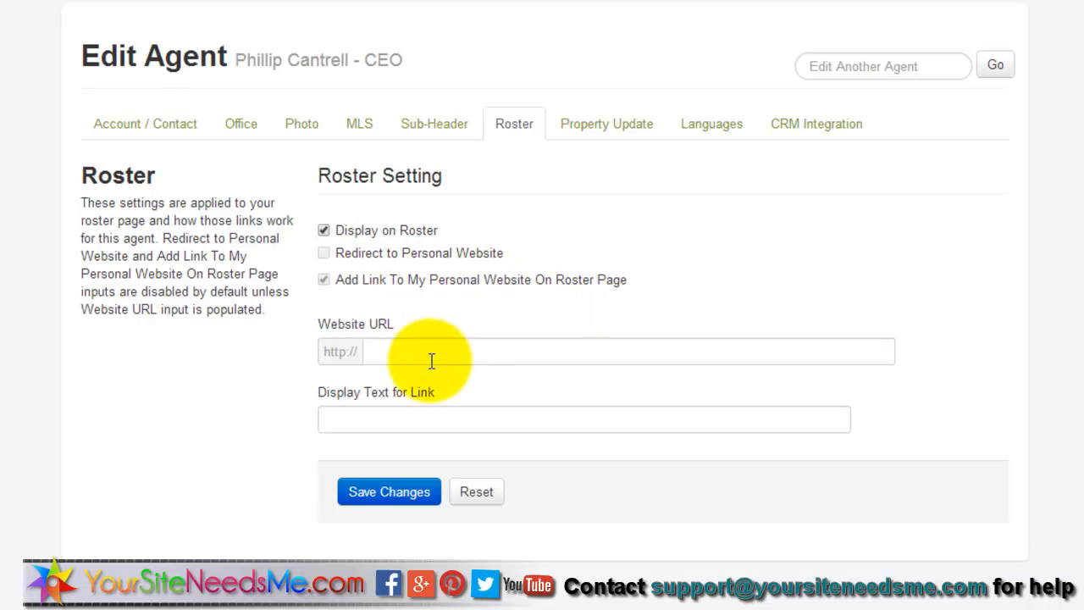
{"action": "left_click", "coordinate": [394, 354]}
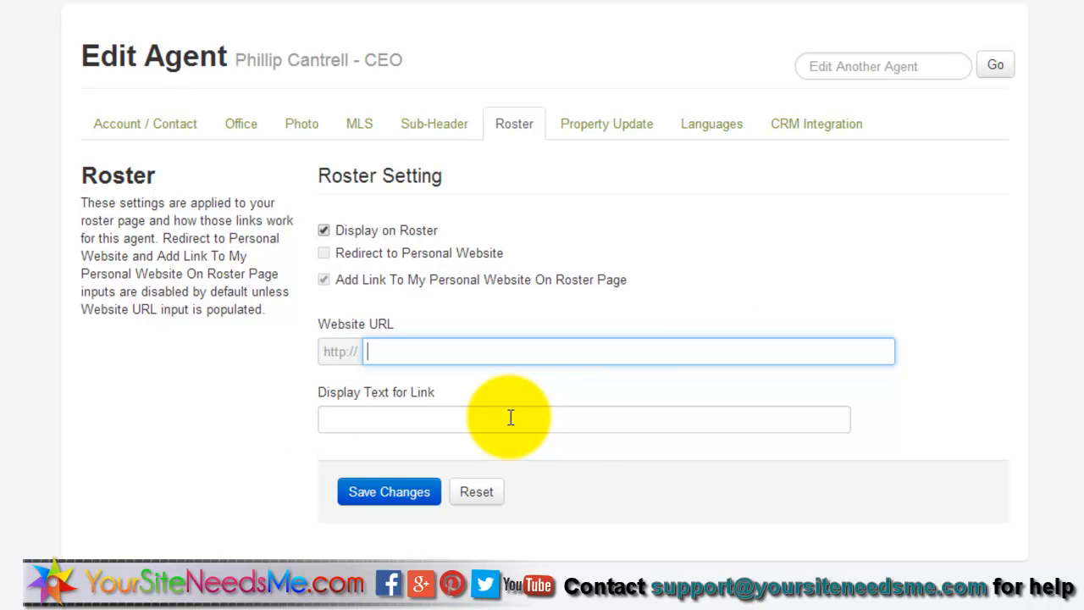
{"action": "left_click", "coordinate": [613, 137]}
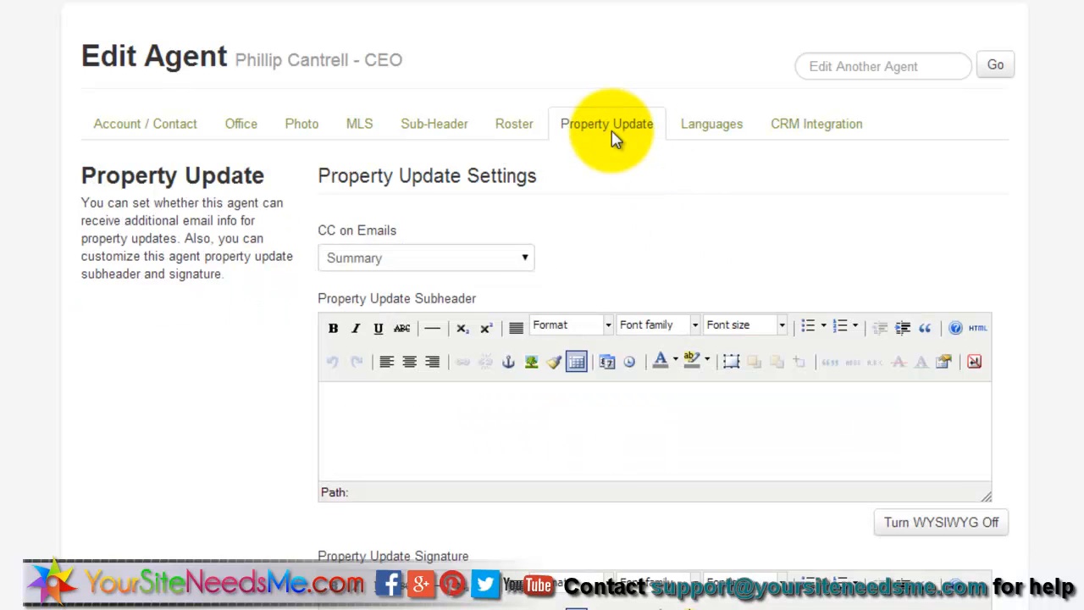
{"action": "scroll", "coordinate": [991, 161], "scroll_direction": "down", "scroll_amount": 3}
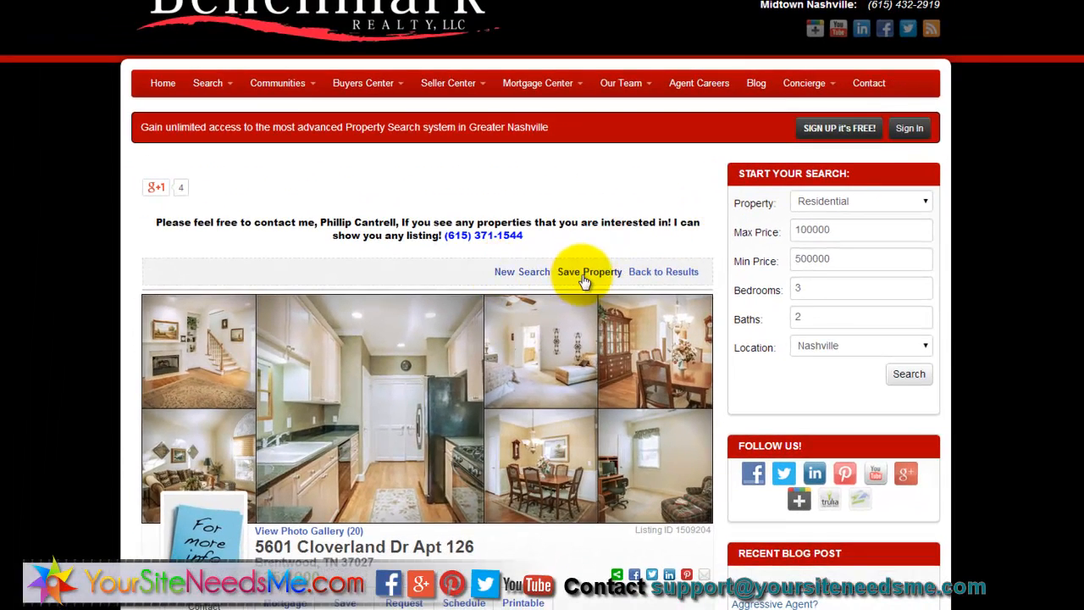
{"action": "left_click", "coordinate": [584, 278]}
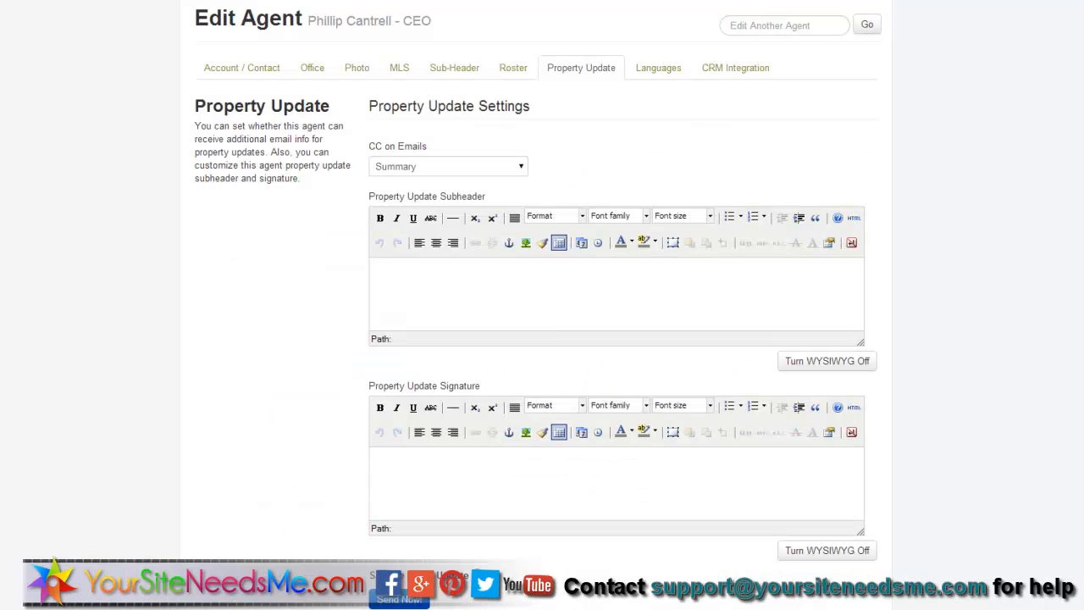
{"action": "left_click", "coordinate": [477, 307]}
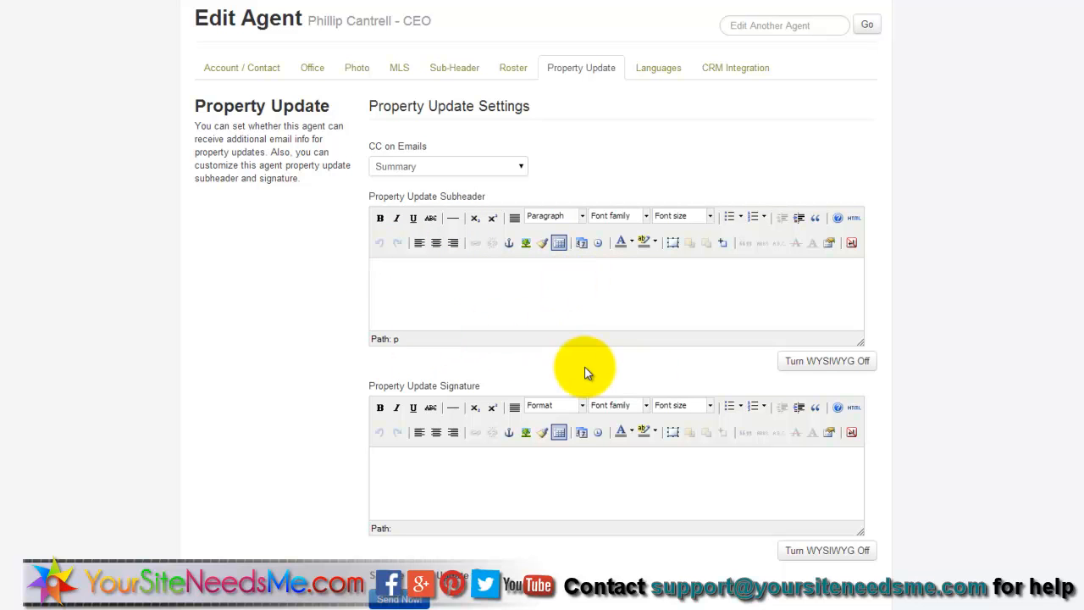
- Paste the agent's signature block from Word into the Property Update Signature
{"action": "left_click", "coordinate": [431, 479]}
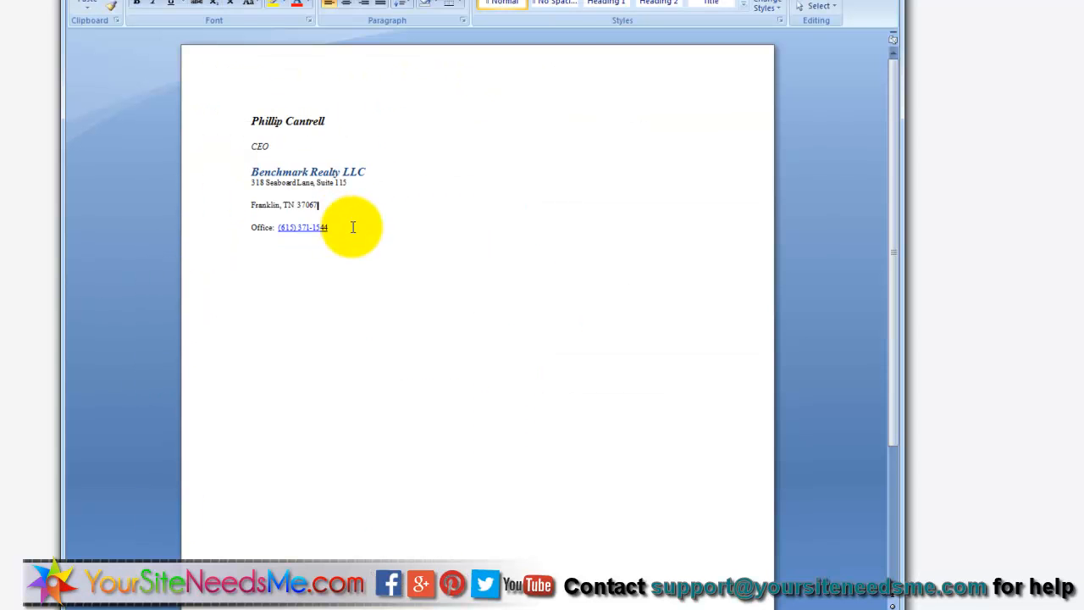
{"action": "mouse_move", "coordinate": [353, 226]}
{"action": "left_mouse_down"}
{"action": "mouse_move", "coordinate": [285, 226]}
{"action": "mouse_move", "coordinate": [233, 115]}
{"action": "left_mouse_up"}
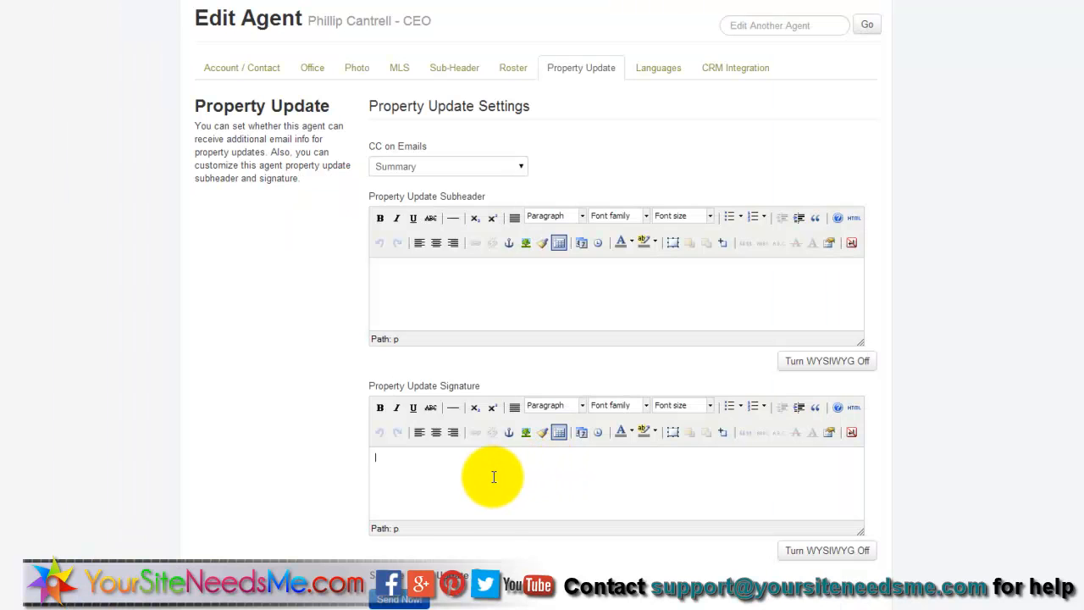
- Replace the property update subheader with 'Remember: I can show you ANY listing! Please contact me…'
{"action": "scroll", "coordinate": [500, 482], "scroll_direction": "up", "scroll_amount": 2}
{"action": "left_click", "coordinate": [523, 426]}
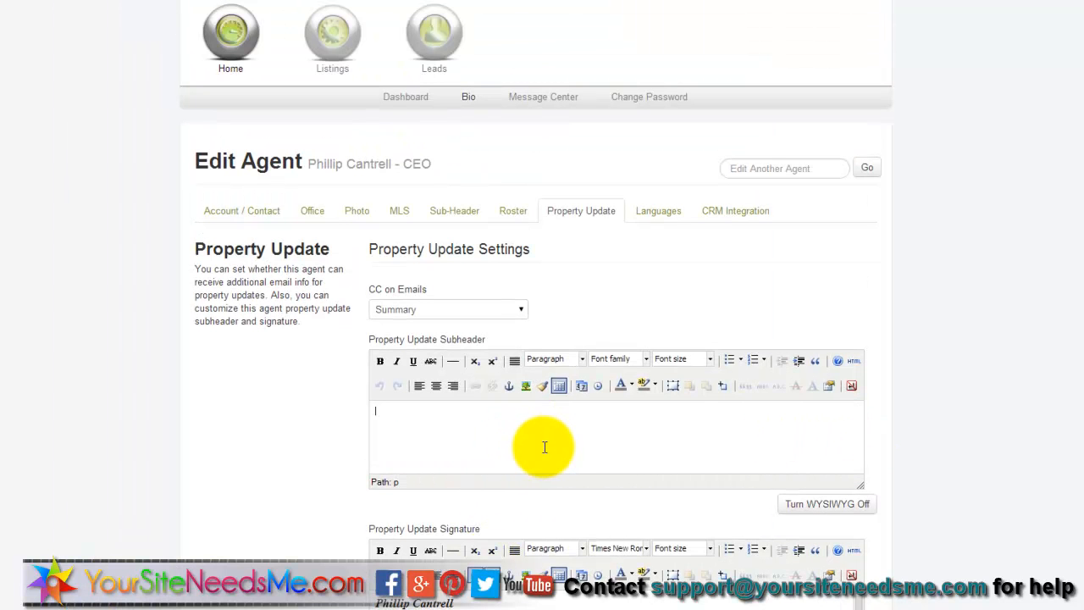
{"action": "type", "text": "Thank you "}
{"action": "type", "text": "erty Up"}
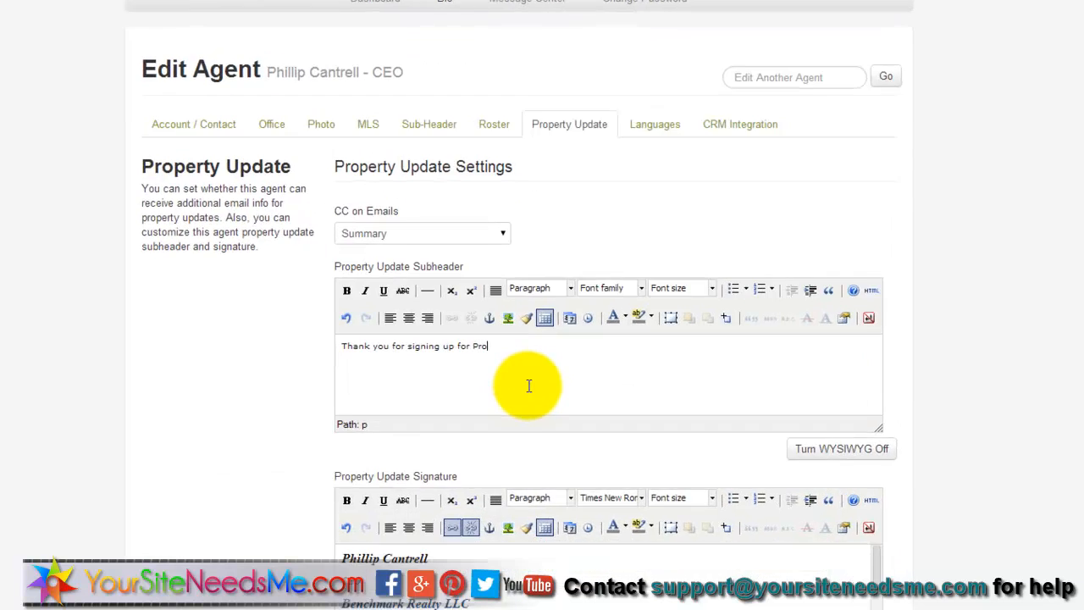
{"action": "type", "text": "dates!"}
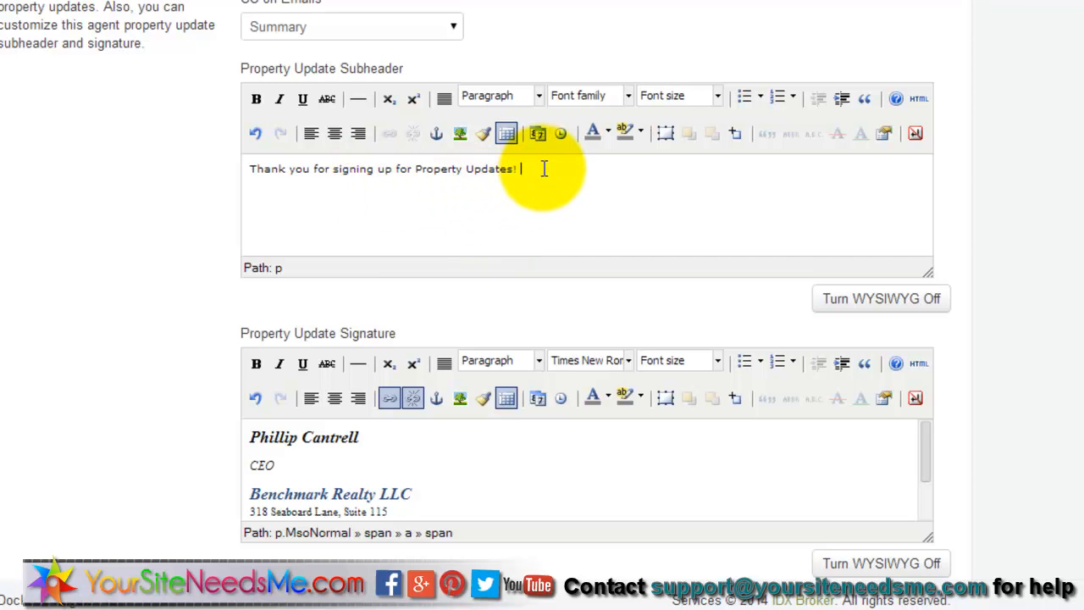
{"action": "left_click_drag", "start_coordinate": [544, 169], "coordinate": [126, 152]}
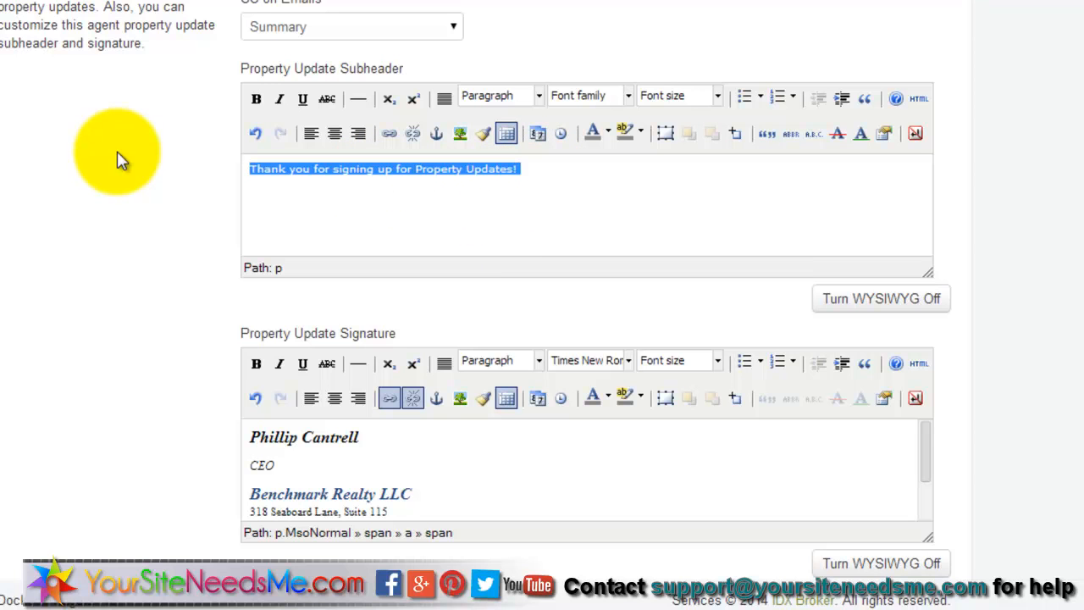
{"action": "type", "text": "Remember: I can show you ANY listing! Please contact me if you have question"}
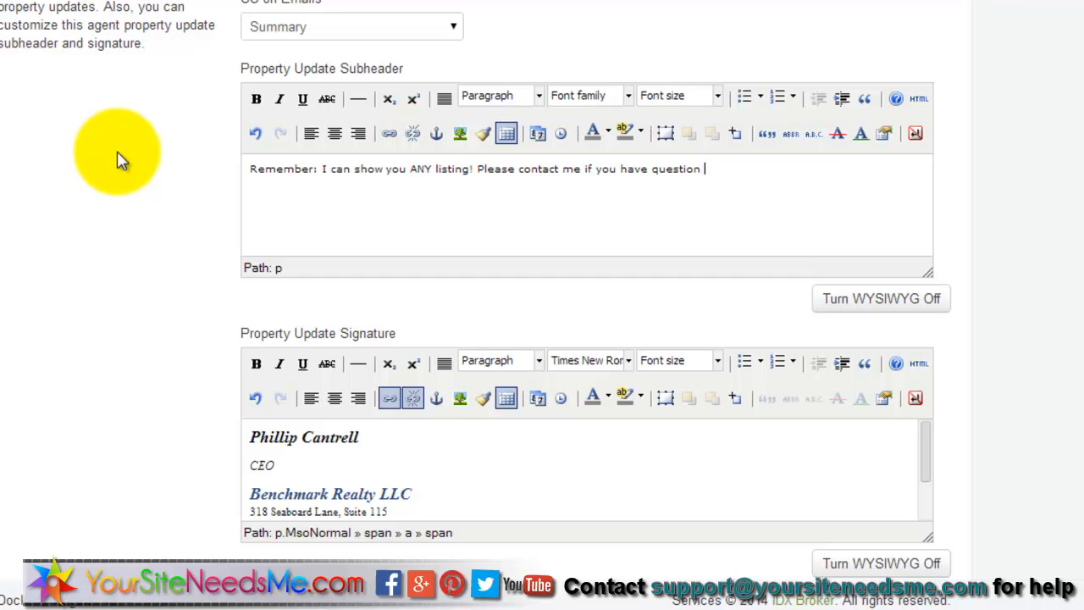
{"action": "type", "text": "s or yoould like to know more about this property."}
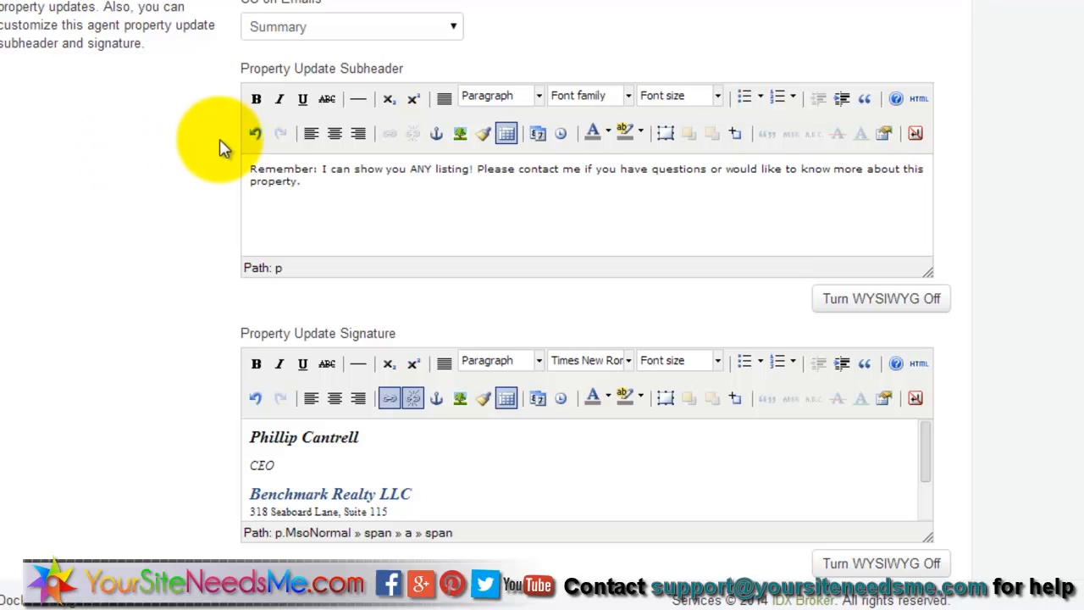
{"action": "scroll", "coordinate": [421, 477], "scroll_direction": "down", "scroll_amount": 2}
- Save the subheader and signature changes and send a sample property update email
{"action": "left_click", "coordinate": [307, 498]}
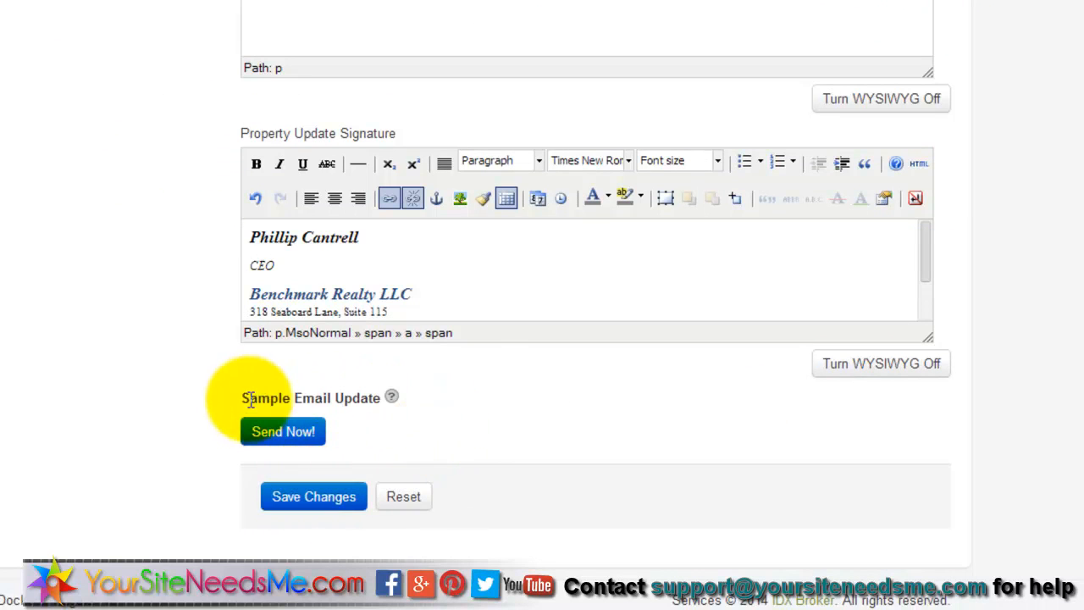
{"action": "left_click", "coordinate": [293, 450]}
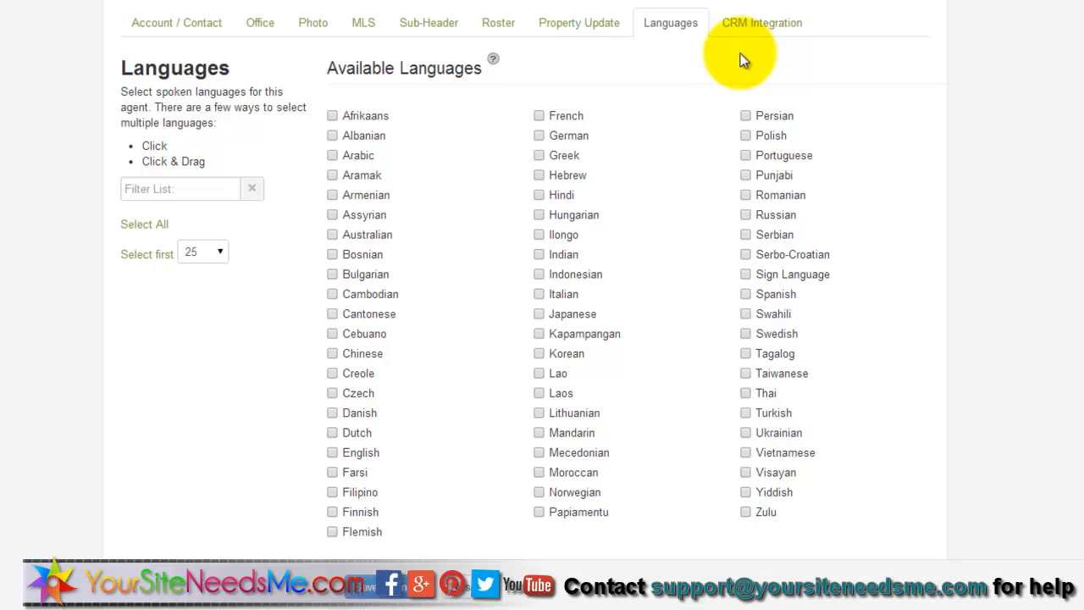
- Show the agent's CRM Integration options, with Top Producer and Tribus Group pushing off
{"action": "left_click", "coordinate": [771, 23]}
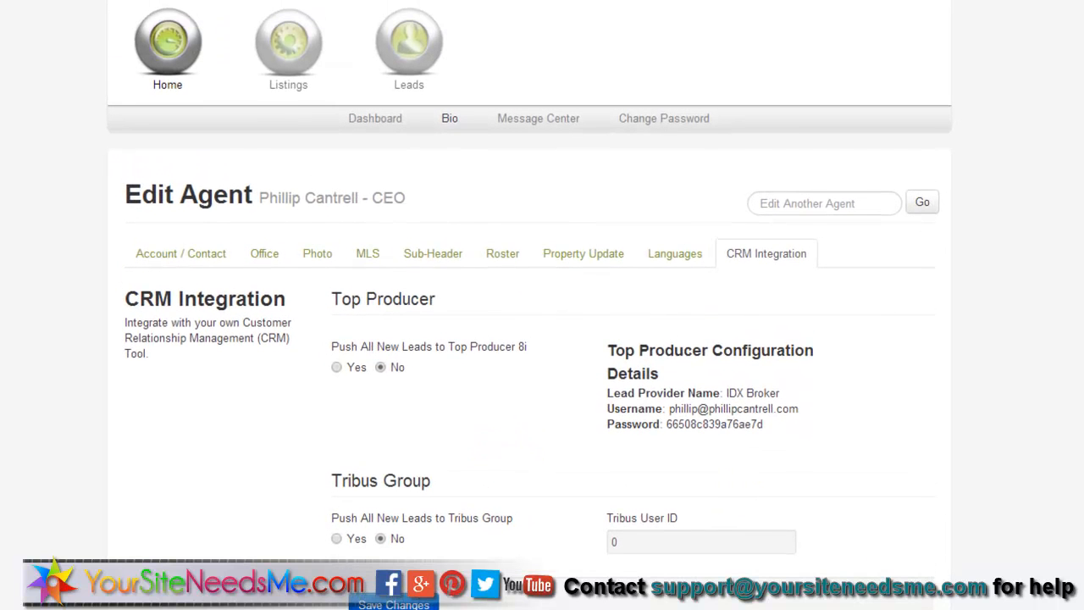
- Go to Leads > Manage and check the Category list without choosing a category
{"action": "left_click", "coordinate": [421, 69]}
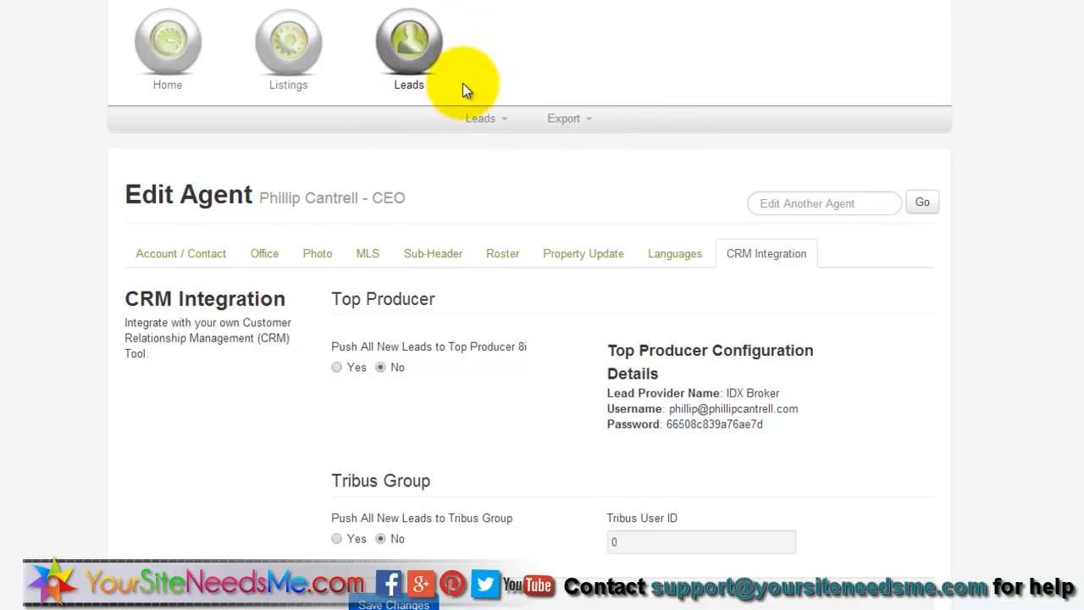
{"action": "left_click", "coordinate": [480, 123]}
{"action": "left_click", "coordinate": [480, 144]}
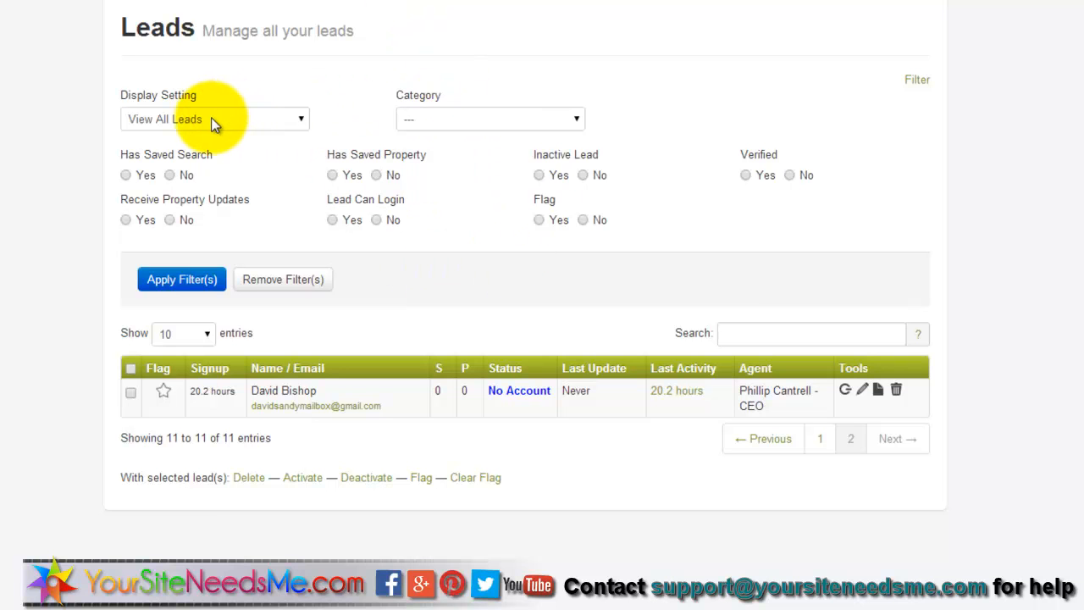
{"action": "left_click", "coordinate": [425, 128]}
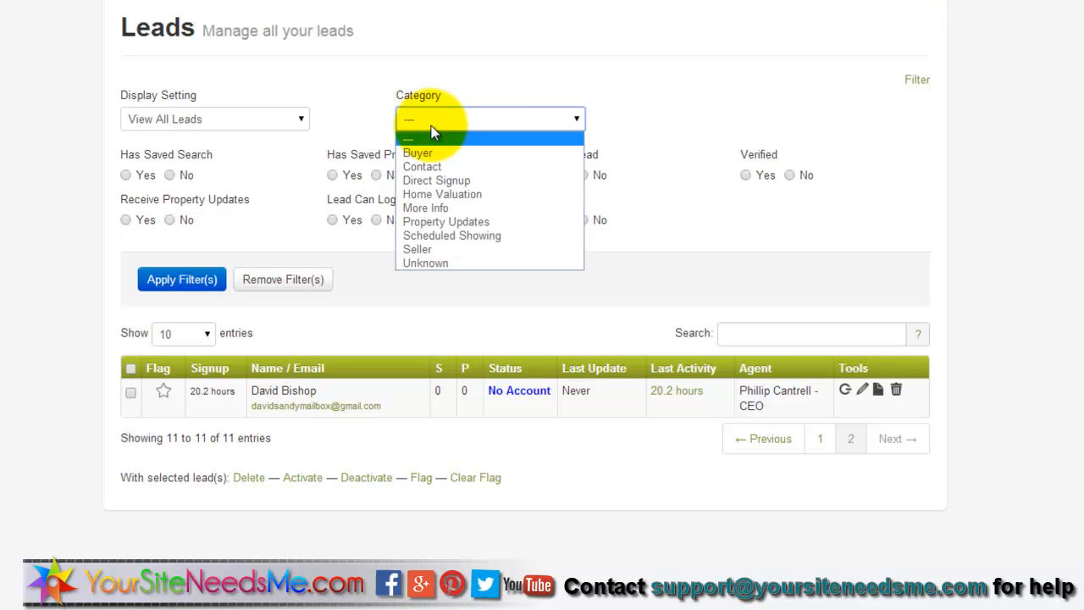
{"action": "left_click", "coordinate": [305, 120]}
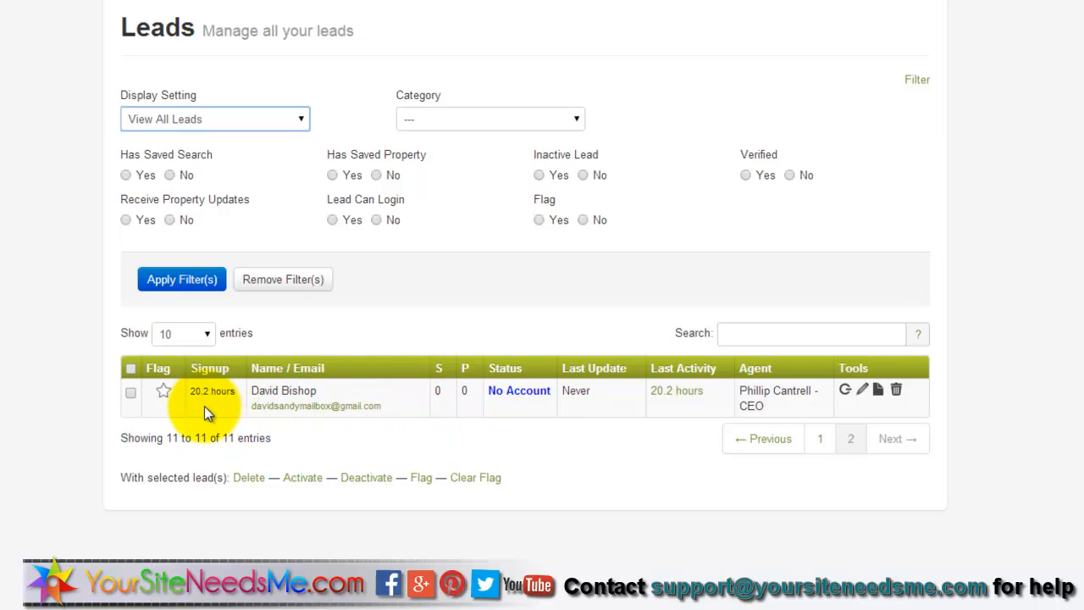
- Review the lead's property updates, saved searches, contact details and notes, ending on saved properties
{"action": "left_click", "coordinate": [862, 392]}
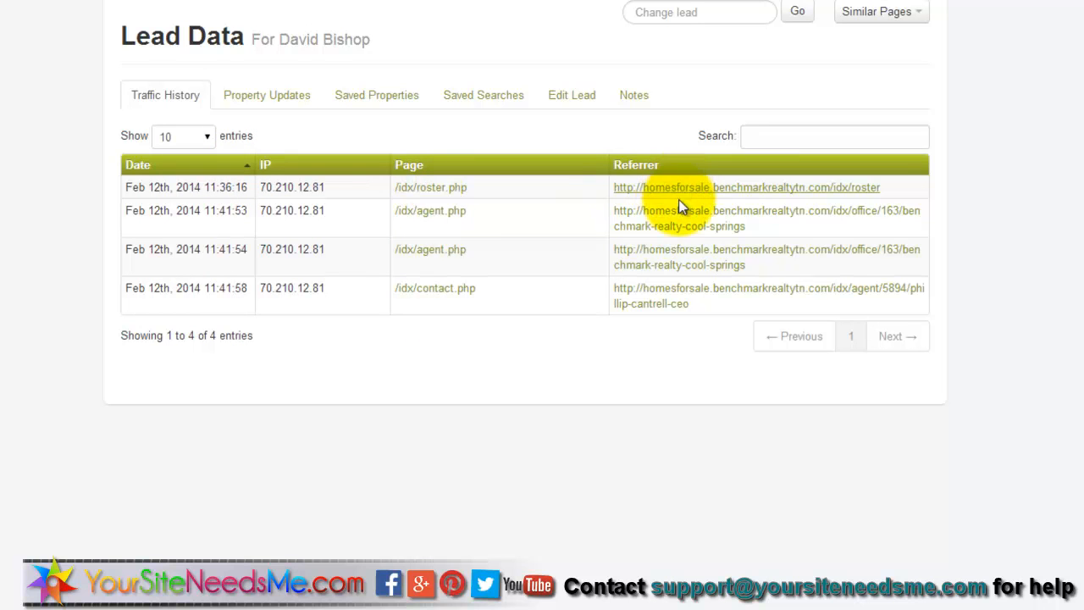
{"action": "left_click", "coordinate": [281, 101]}
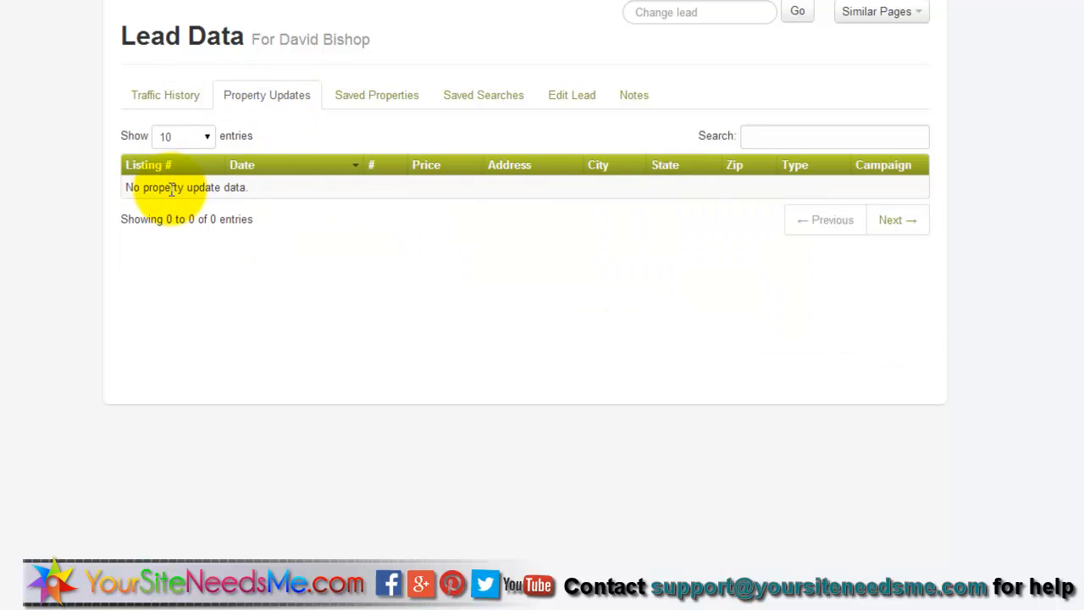
{"action": "left_click", "coordinate": [360, 96]}
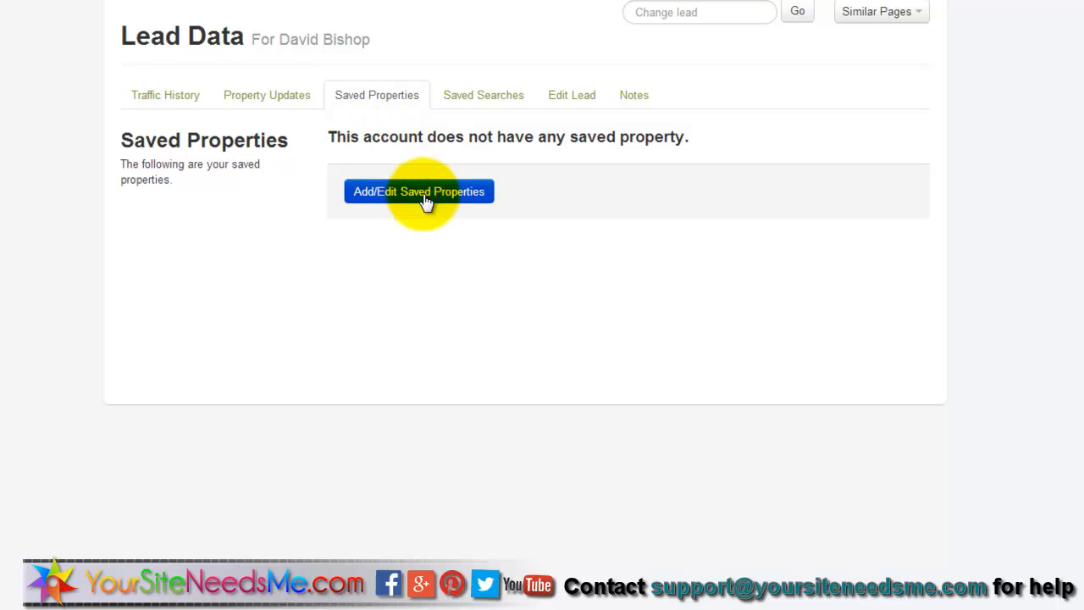
{"action": "left_click", "coordinate": [505, 98]}
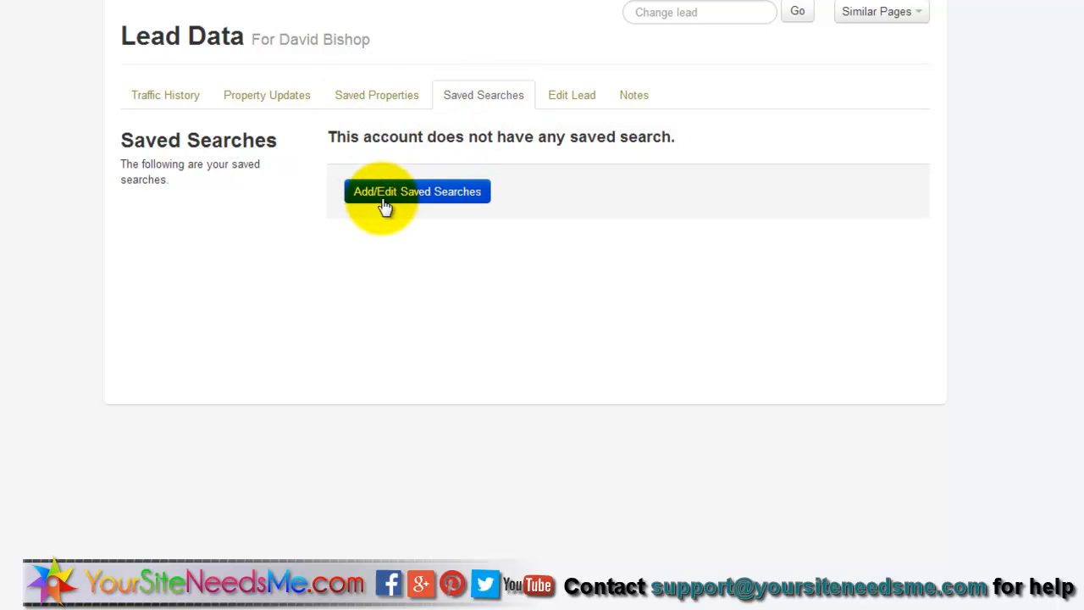
{"action": "left_click", "coordinate": [581, 99]}
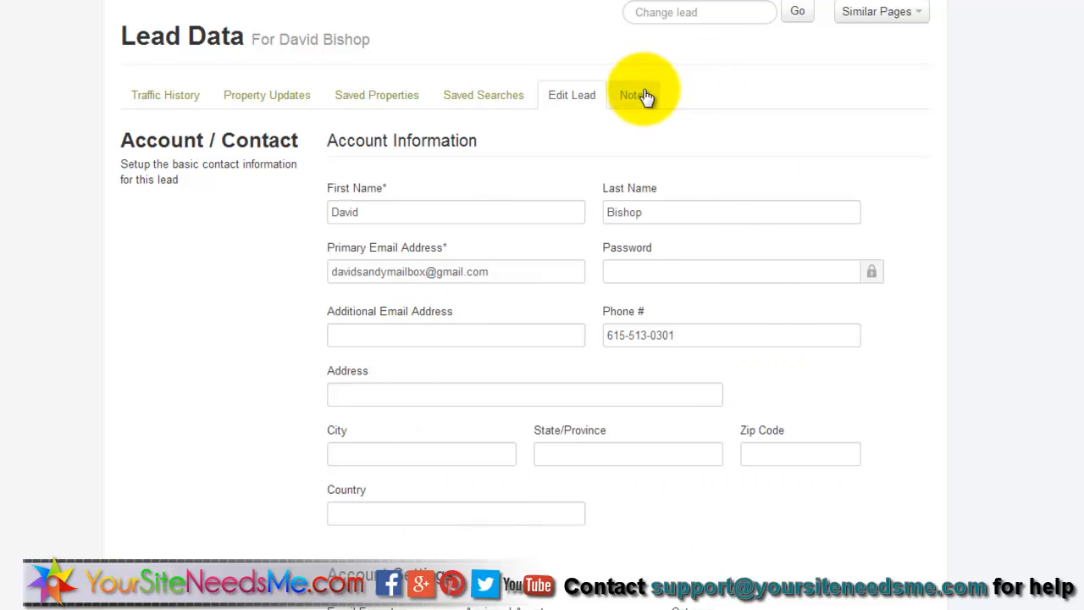
{"action": "scroll", "coordinate": [951, 126], "scroll_direction": "down", "scroll_amount": 2}
{"action": "scroll", "coordinate": [950, 127], "scroll_direction": "up", "scroll_amount": 2}
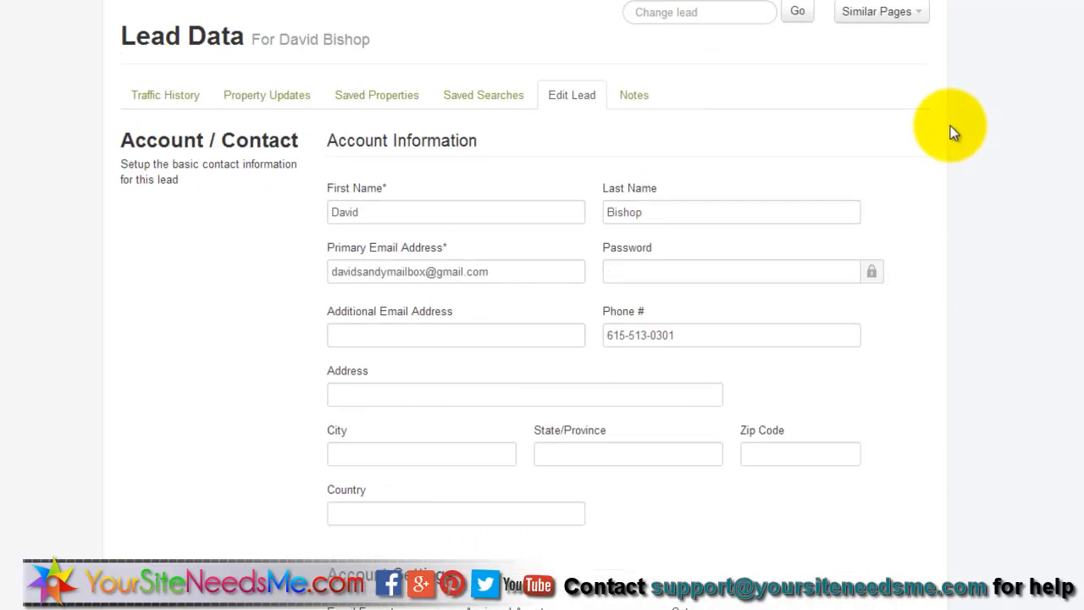
{"action": "left_click", "coordinate": [646, 95]}
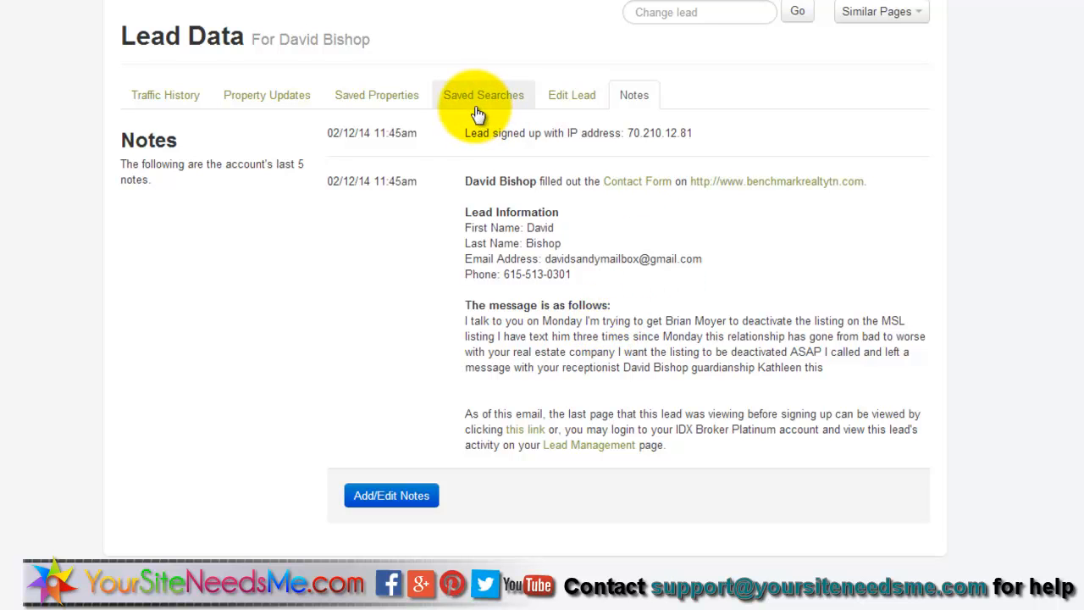
{"action": "left_click", "coordinate": [378, 102]}
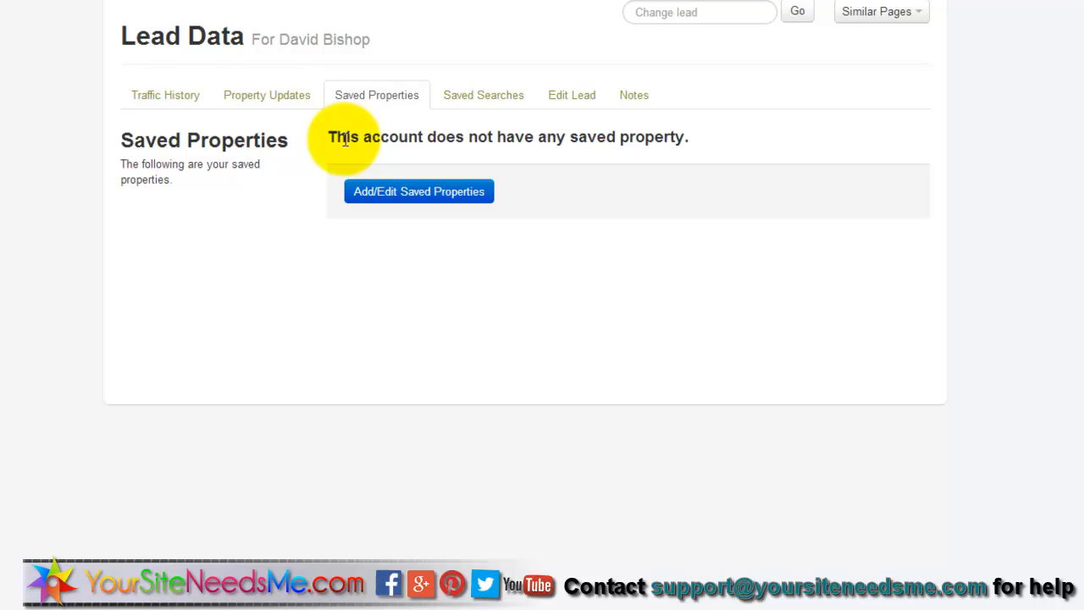
{"action": "left_click", "coordinate": [413, 193]}
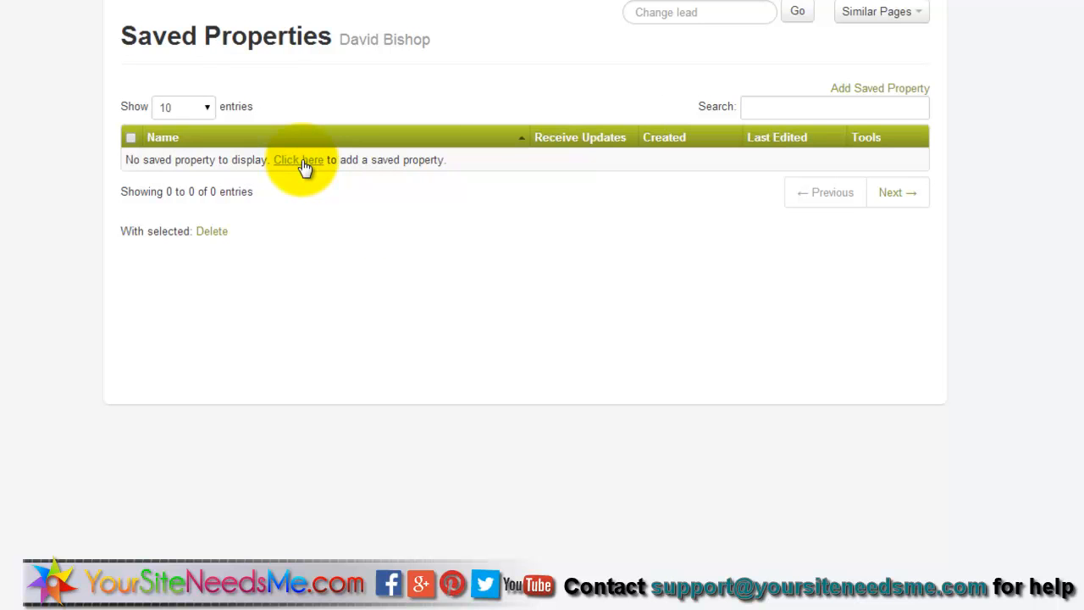
{"action": "left_click", "coordinate": [303, 161]}
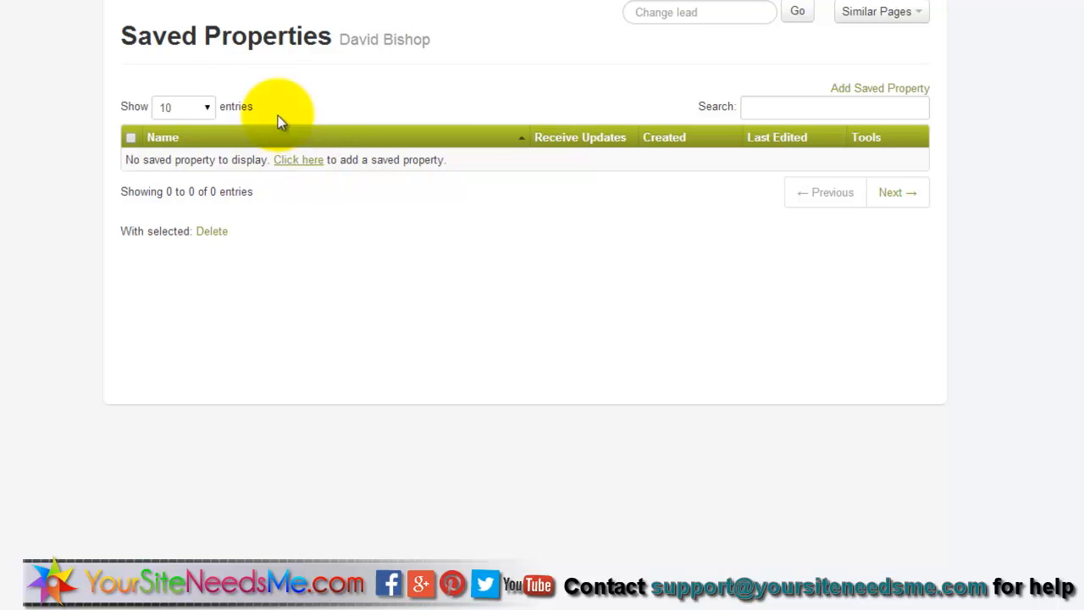
{"action": "key", "text": "alt+Left"}
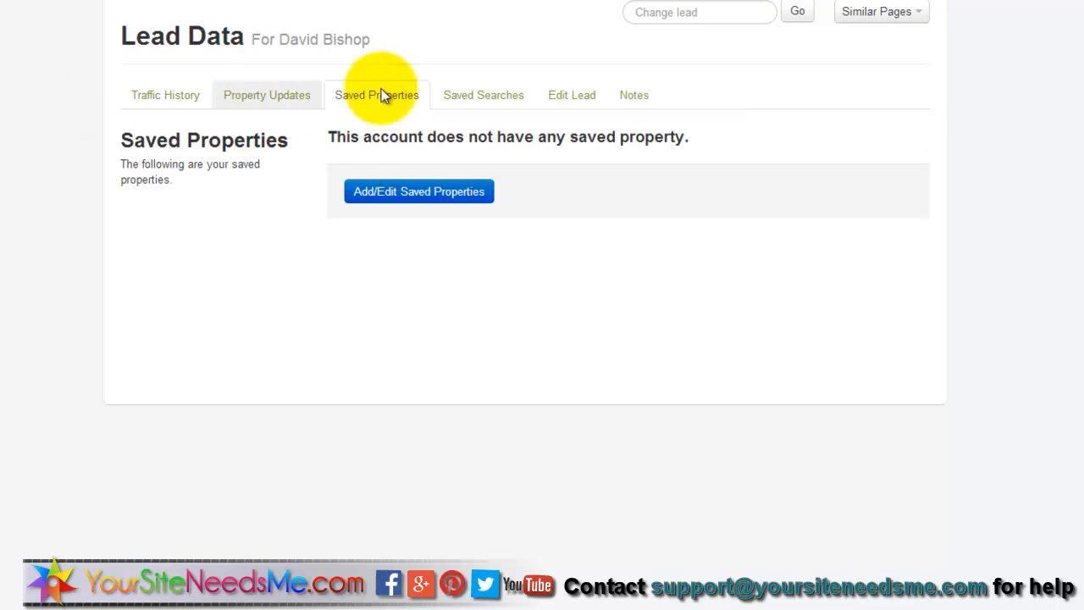
{"action": "left_click", "coordinate": [465, 102]}
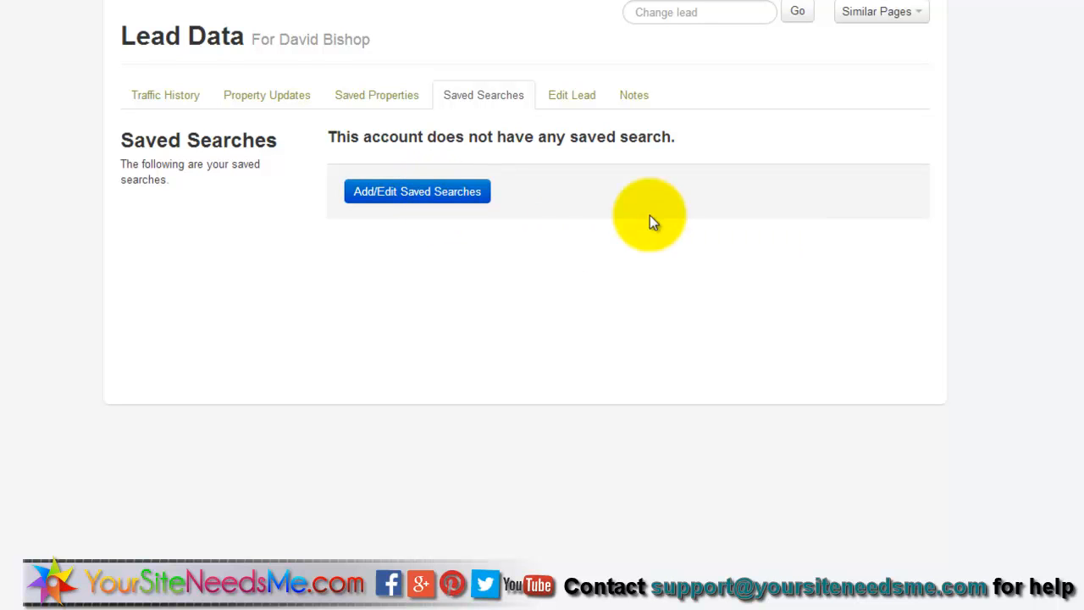
{"action": "left_click", "coordinate": [178, 98]}
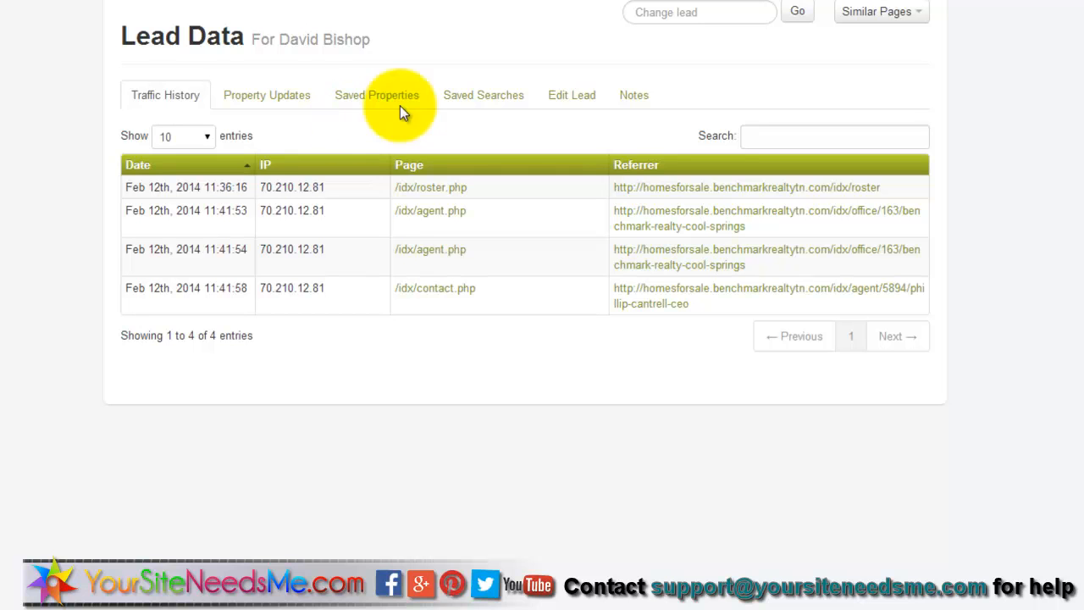
{"action": "mouse_move", "coordinate": [574, 1]}
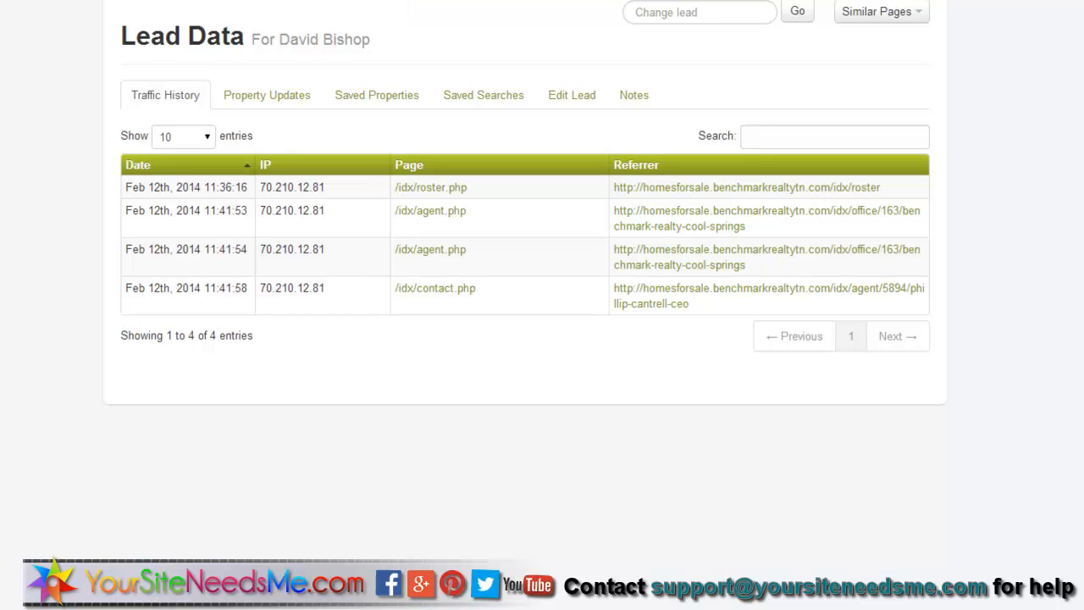
{"action": "left_click", "coordinate": [413, 0]}
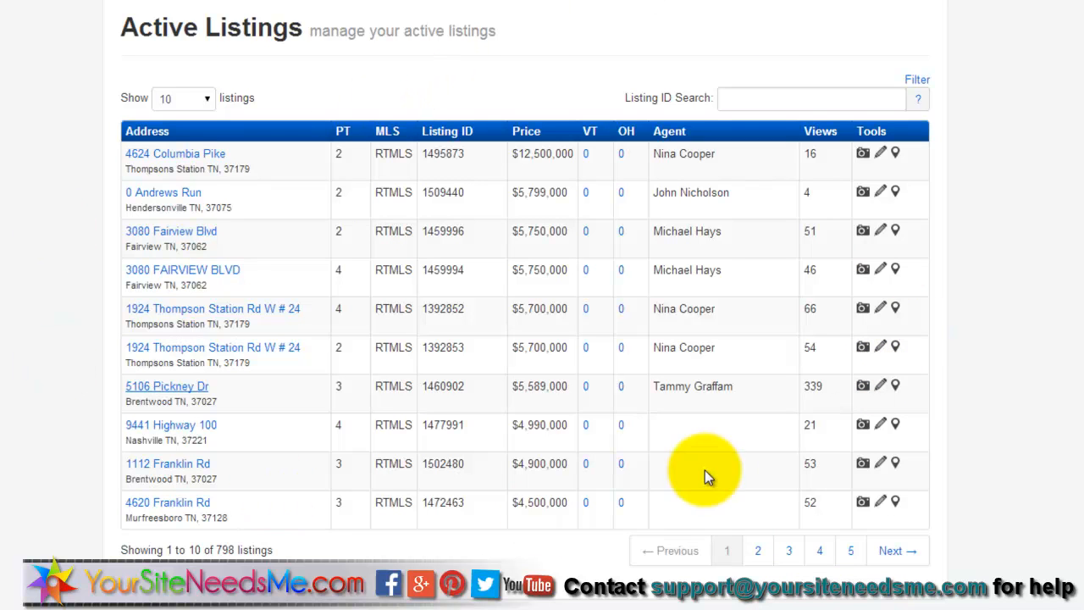
{"action": "left_click", "coordinate": [180, 154]}
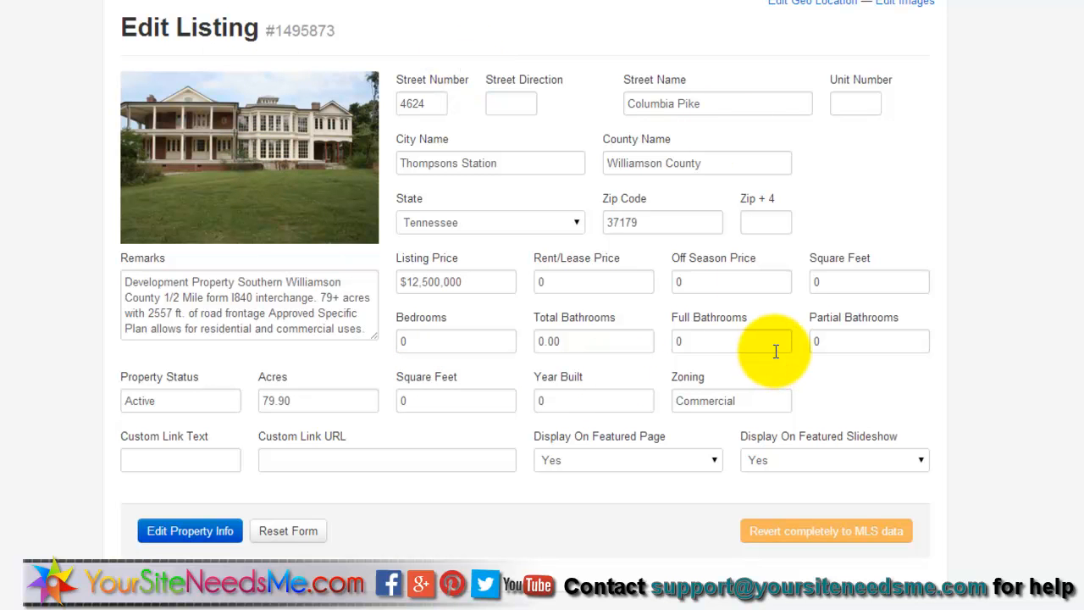
- Open Edit Images for listing #1495873 to see its photos by priority
{"action": "scroll", "coordinate": [839, 17], "scroll_direction": "up", "scroll_amount": 1}
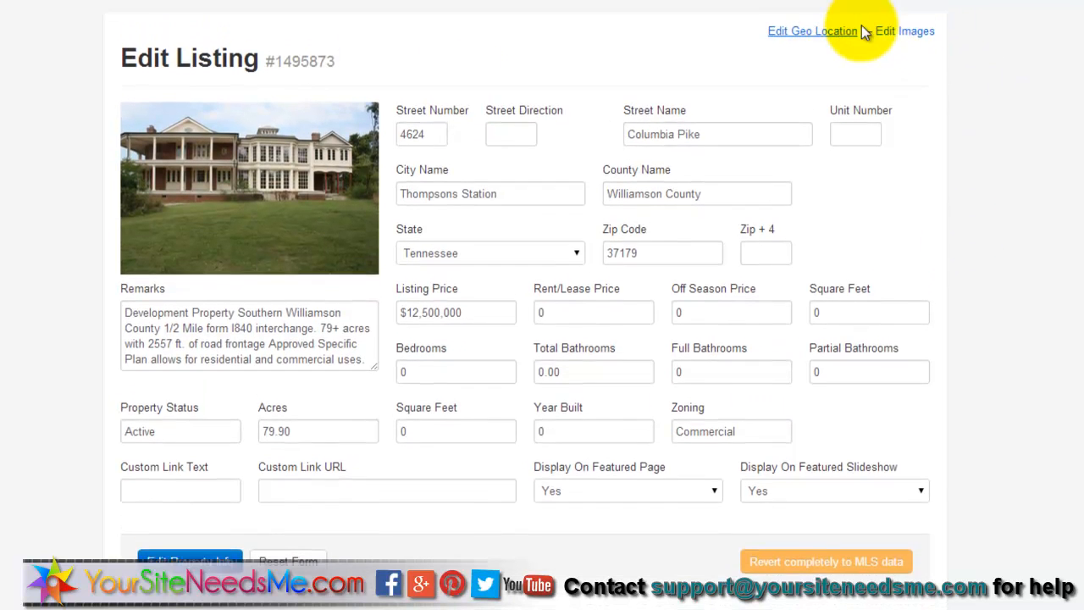
{"action": "left_click", "coordinate": [901, 48]}
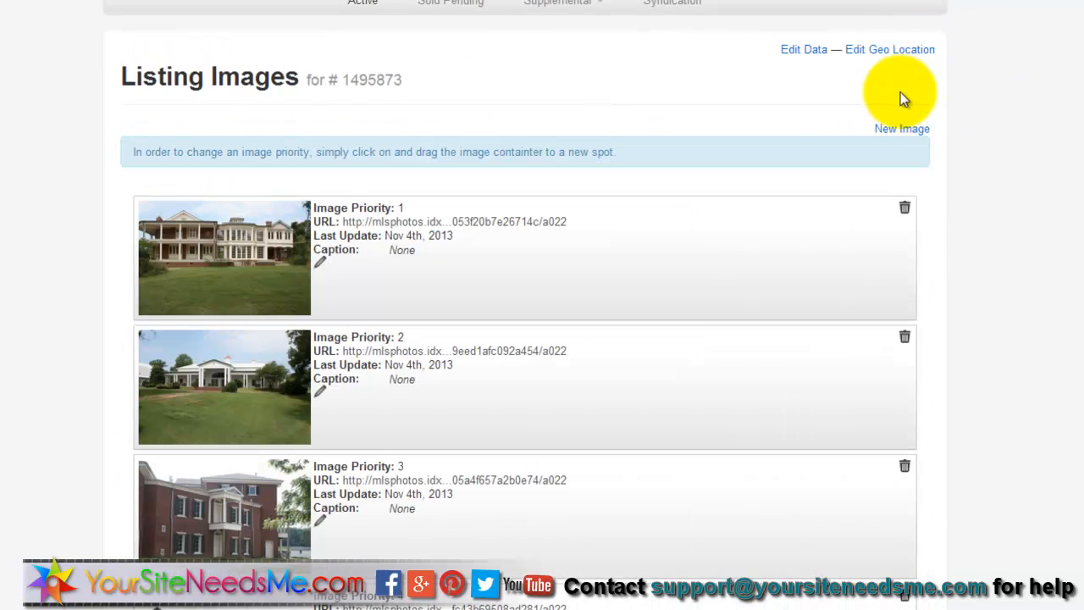
{"action": "scroll", "coordinate": [1000, 110], "scroll_direction": "down", "scroll_amount": 1}
{"action": "scroll", "coordinate": [163, 335], "scroll_direction": "down", "scroll_amount": 4}
{"action": "scroll", "coordinate": [170, 335], "scroll_direction": "up", "scroll_amount": 6}
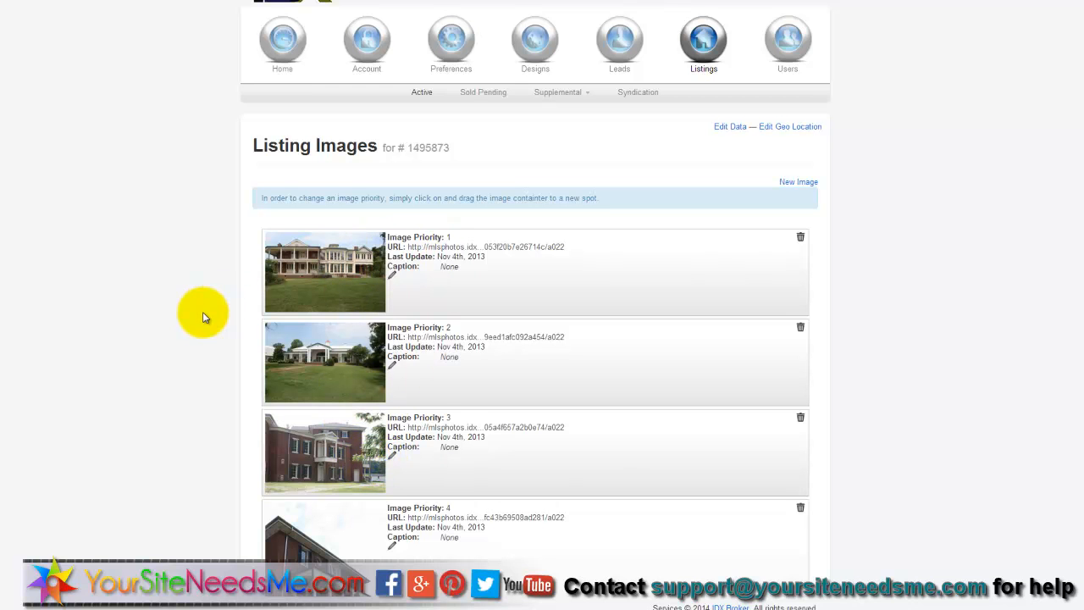
{"action": "scroll", "coordinate": [203, 316], "scroll_direction": "down", "scroll_amount": 3}
{"action": "scroll", "coordinate": [205, 318], "scroll_direction": "up", "scroll_amount": 3}
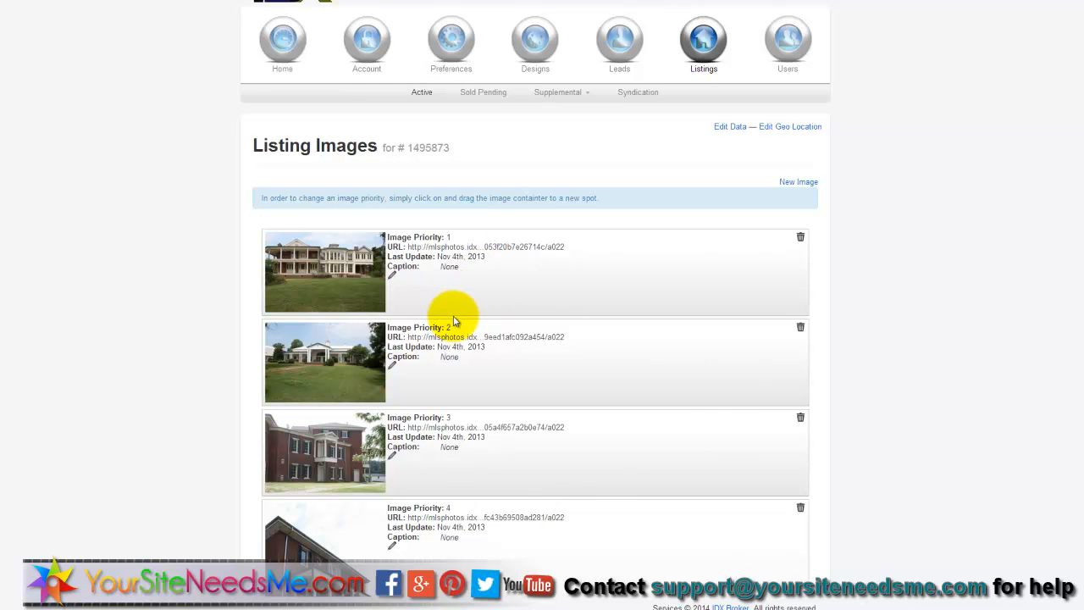
- Sort the Sold/Pending listings by status and go to page 2 of 569
{"action": "left_click", "coordinate": [480, 95]}
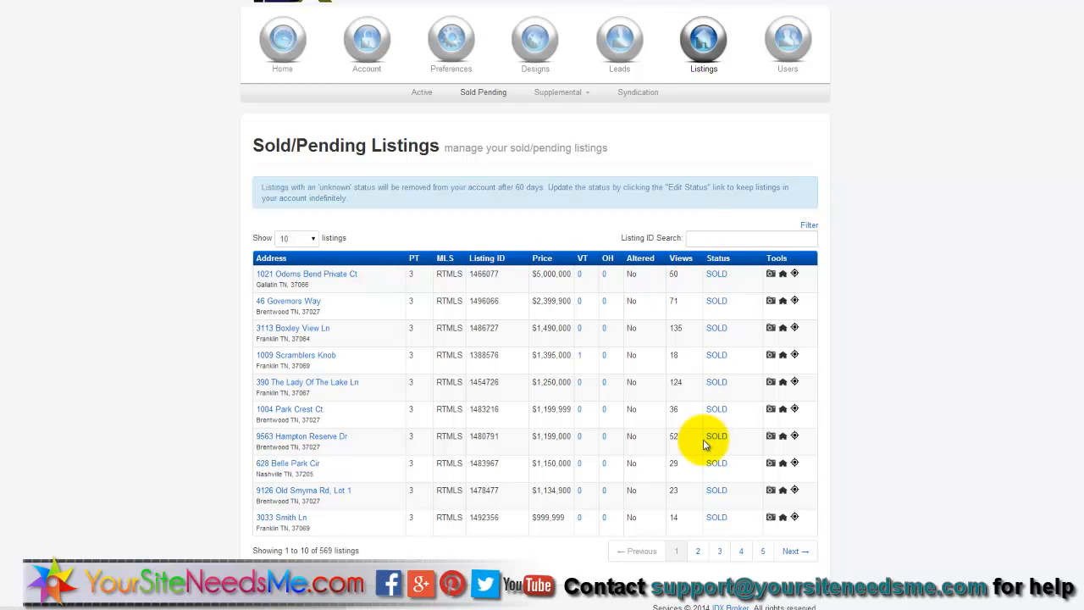
{"action": "left_click", "coordinate": [721, 262]}
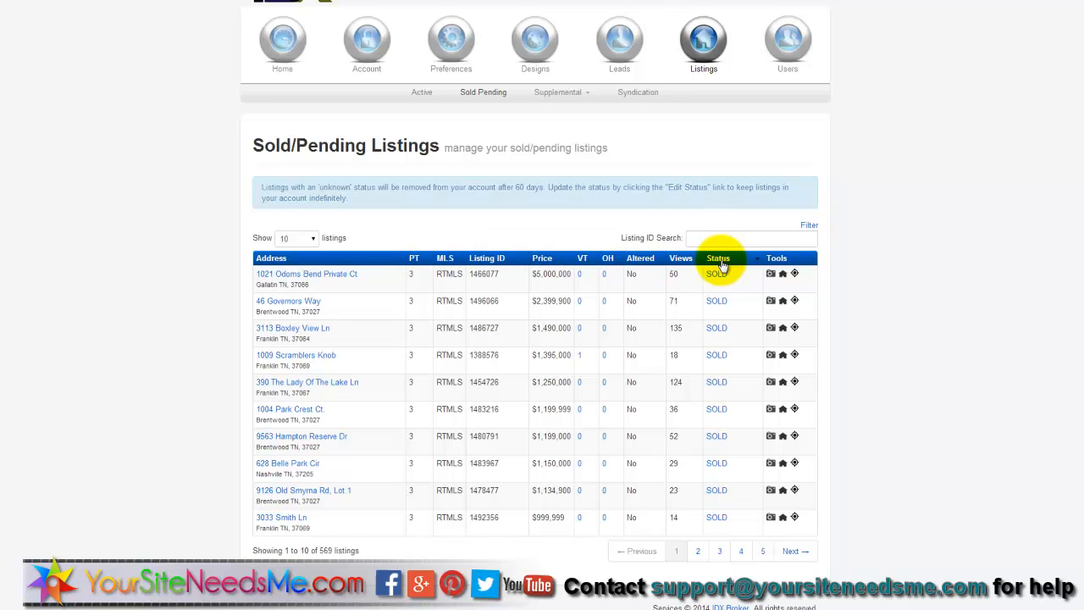
{"action": "left_click", "coordinate": [698, 553]}
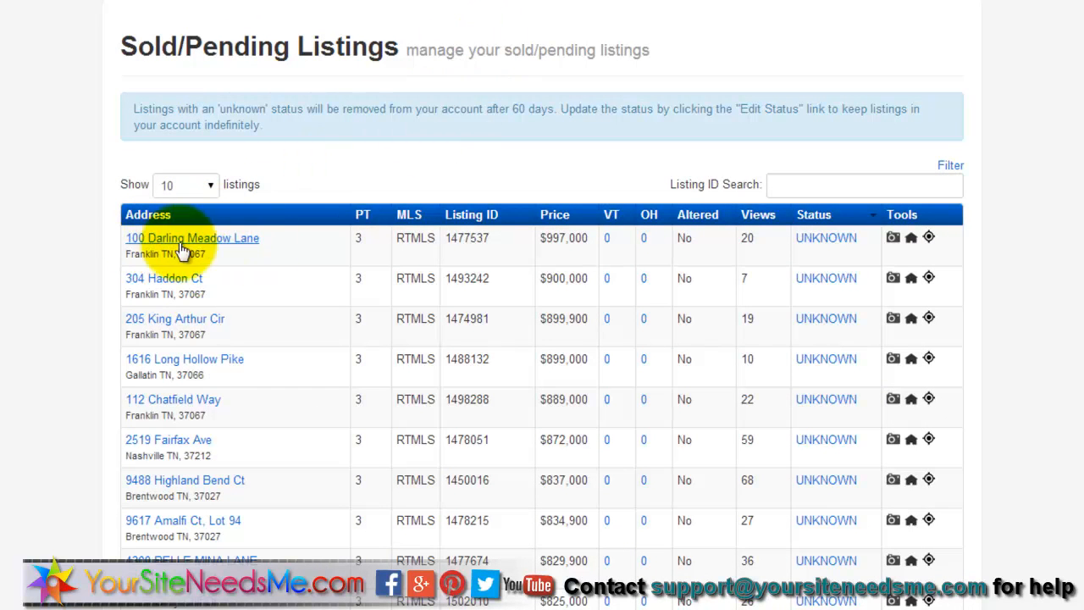
{"action": "left_click", "coordinate": [824, 238]}
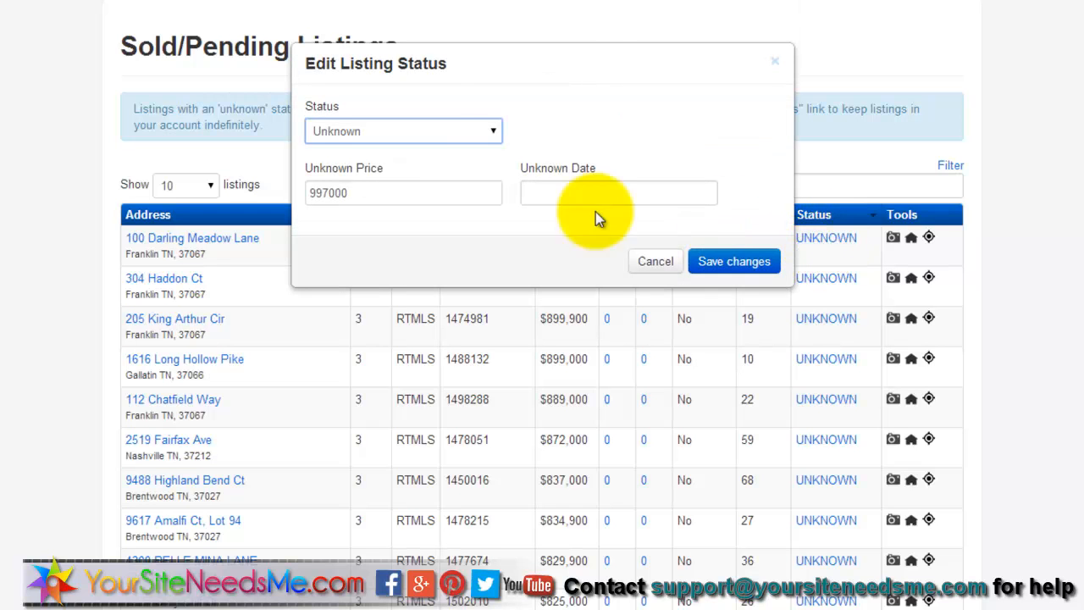
{"action": "left_click", "coordinate": [439, 142]}
{"action": "left_click", "coordinate": [467, 164]}
{"action": "left_click_drag", "start_coordinate": [356, 191], "coordinate": [288, 194]}
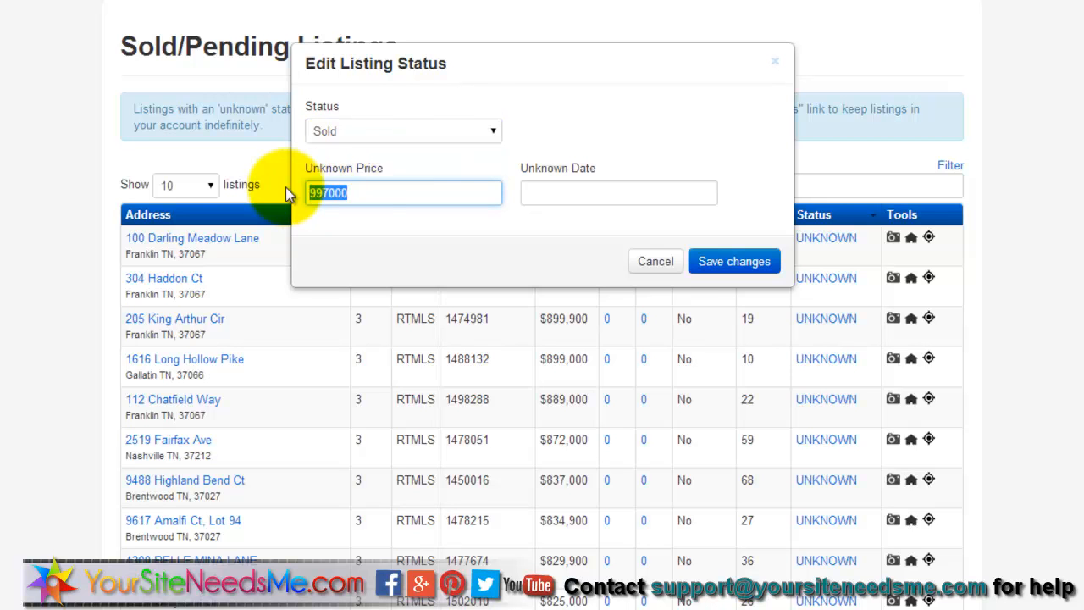
{"action": "key", "text": "BackSpace"}
{"action": "left_click", "coordinate": [615, 194]}
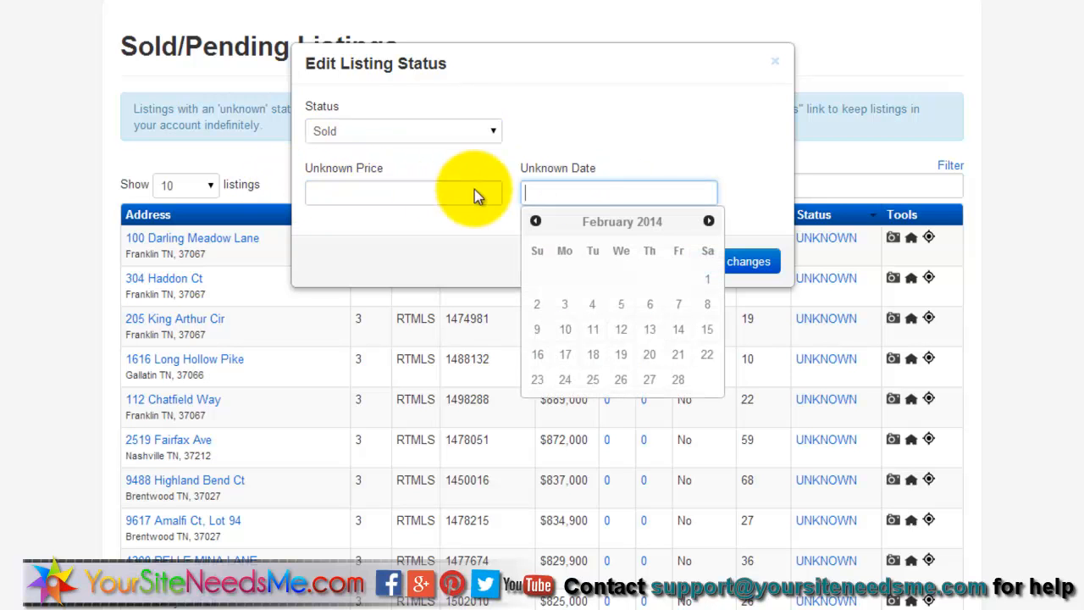
{"action": "left_click", "coordinate": [593, 144]}
{"action": "left_click", "coordinate": [734, 263]}
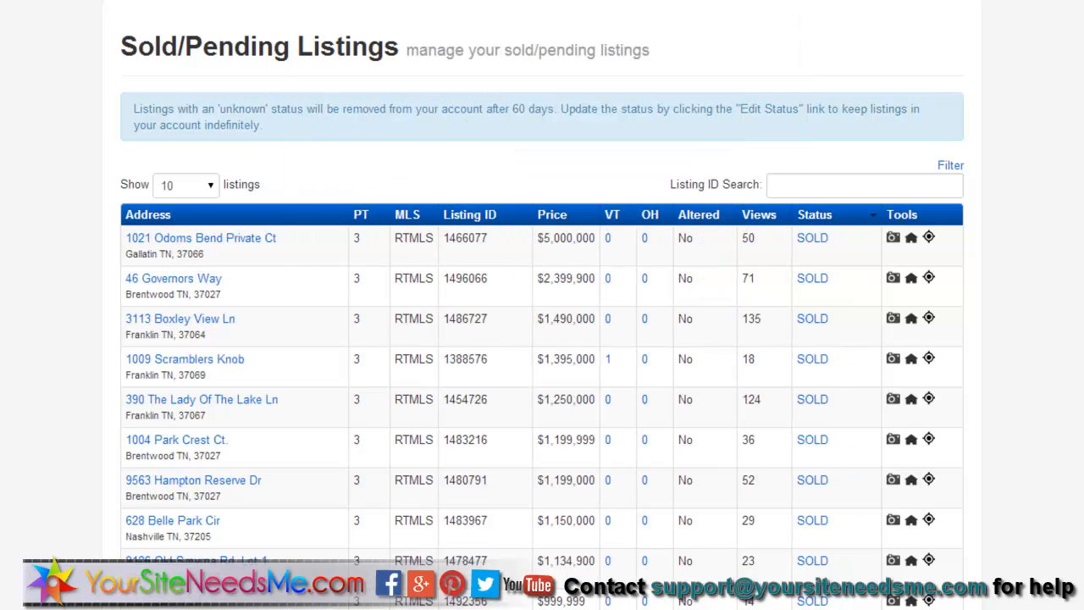
{"action": "left_click", "coordinate": [571, 0]}
{"action": "left_click", "coordinate": [555, 3]}
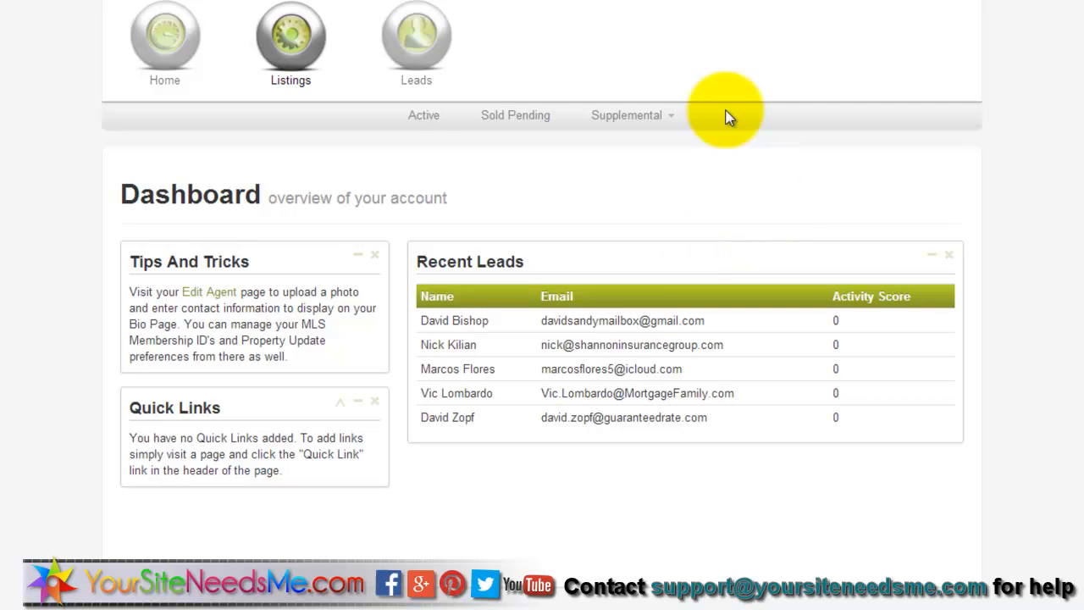
- Save the agent's empty Active listings page as a Quick Link and return to the Dashboard
{"action": "left_click", "coordinate": [434, 115]}
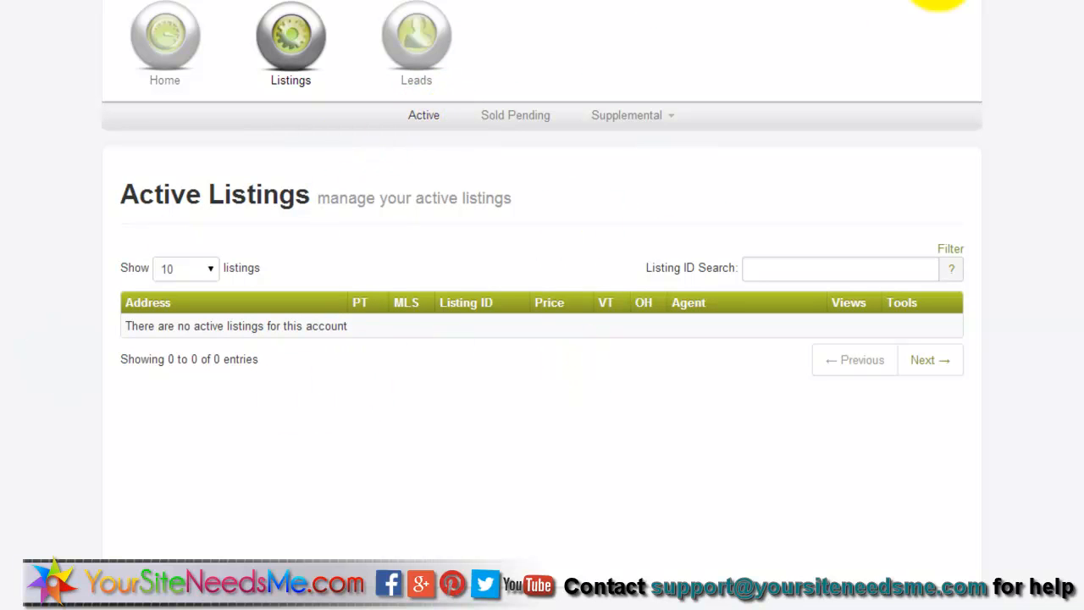
{"action": "left_click", "coordinate": [797, 0]}
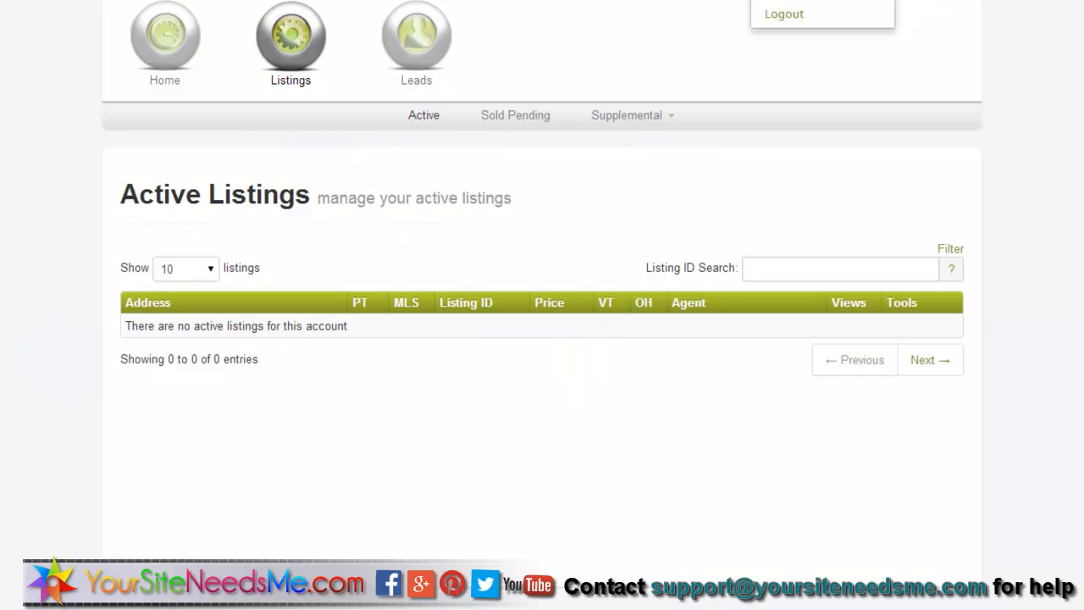
{"action": "left_click", "coordinate": [802, 0]}
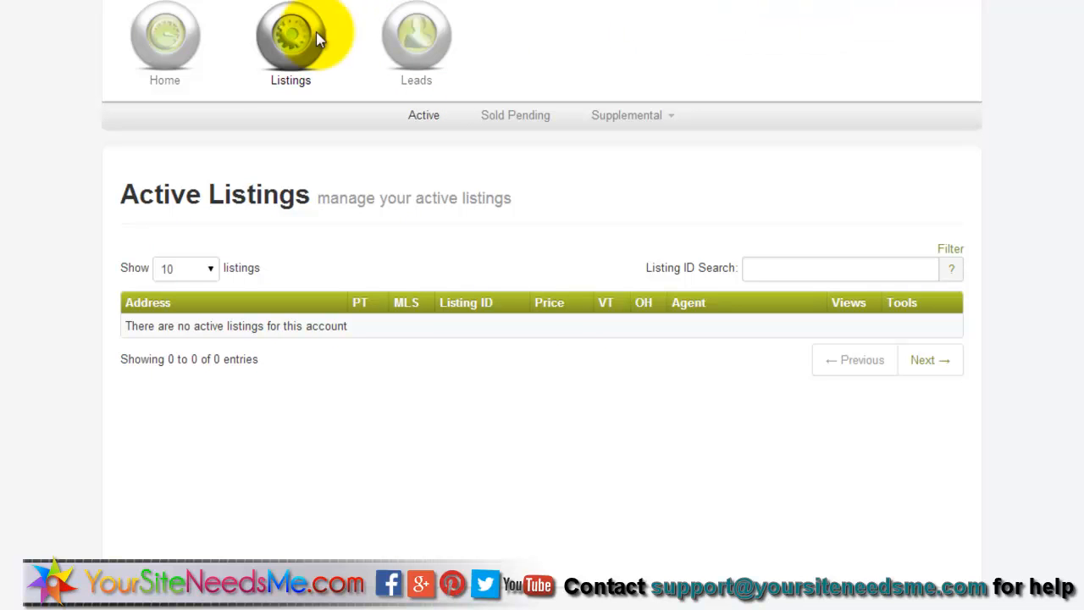
{"action": "left_click", "coordinate": [154, 38]}
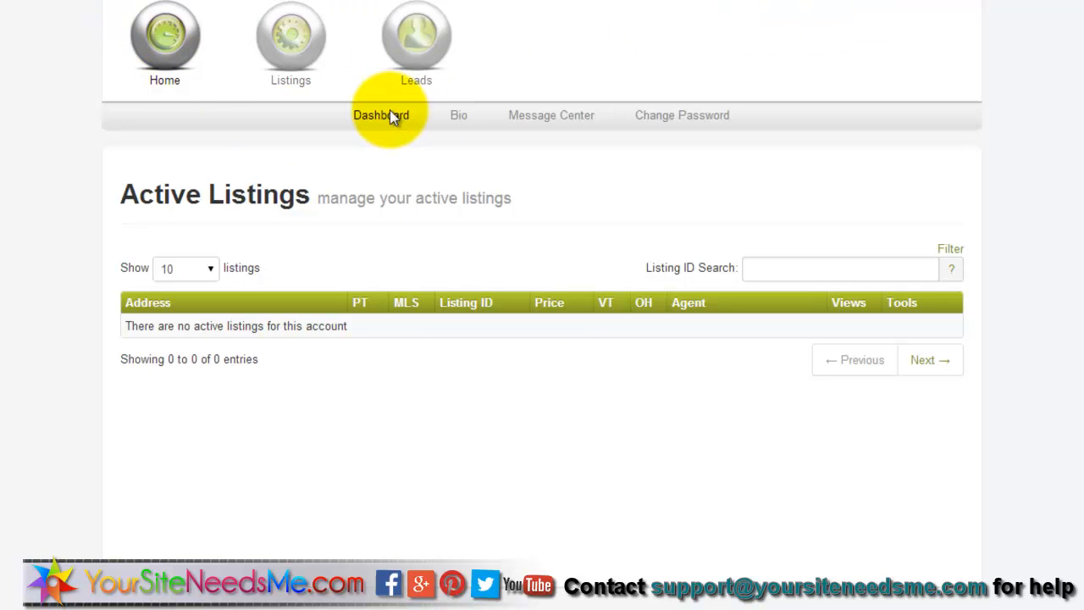
{"action": "left_click", "coordinate": [390, 114]}
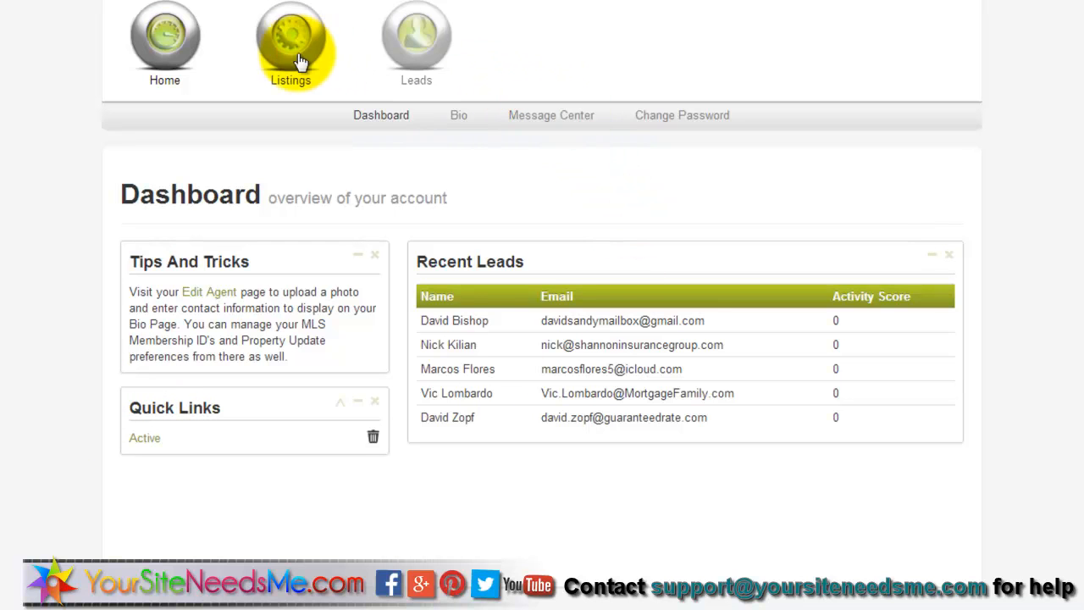
- Go to Leads > Manage to view the agent's list of leads
{"action": "mouse_move", "coordinate": [430, 61]}
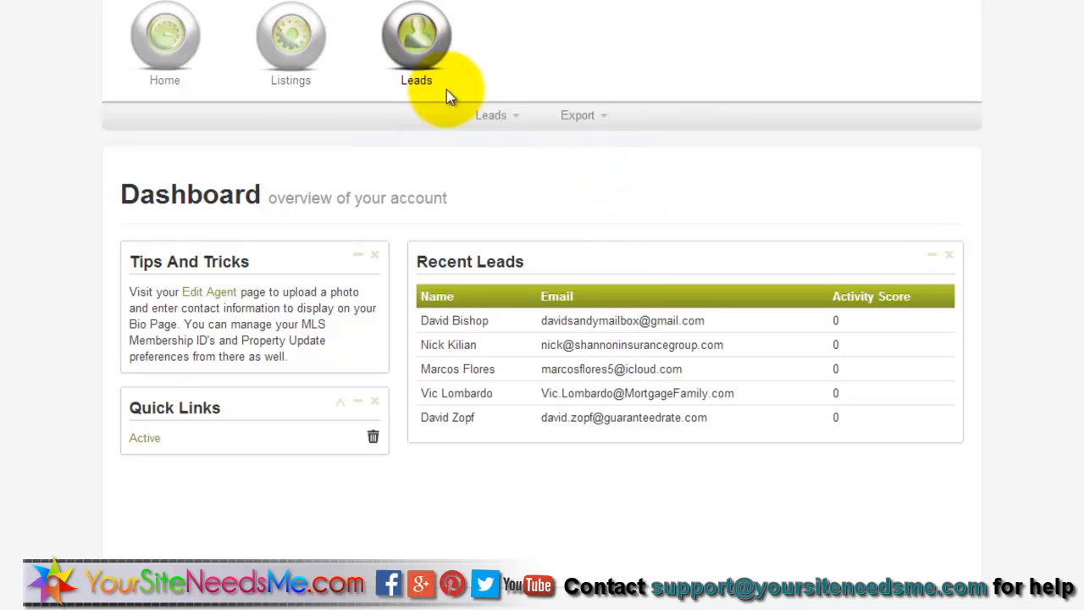
{"action": "mouse_move", "coordinate": [493, 124]}
{"action": "left_click", "coordinate": [490, 143]}
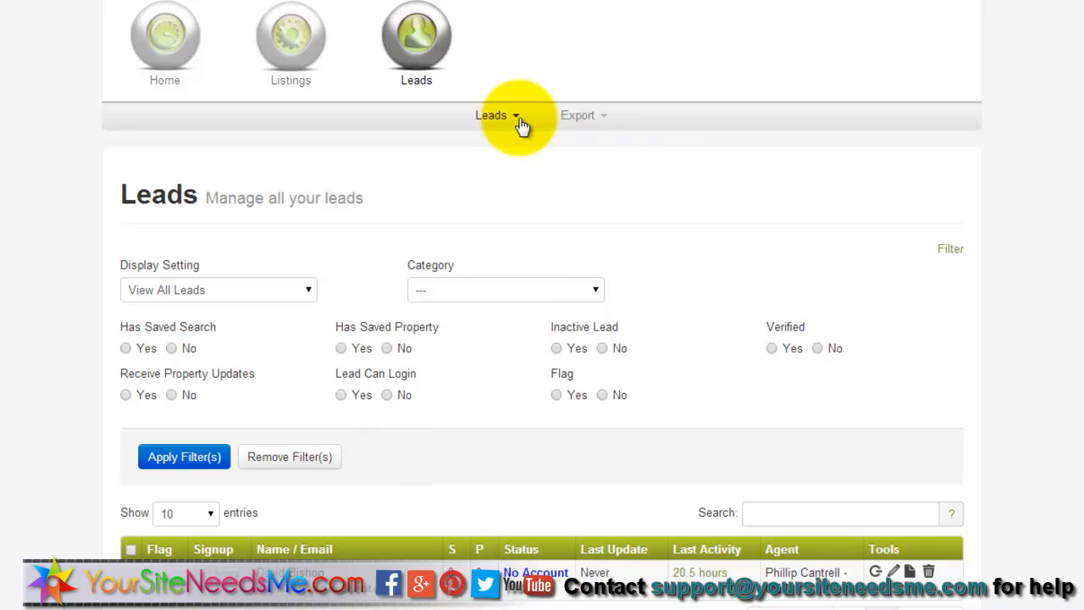
- Open the Add Lead form, review its Account Information and Settings, then return to the dashboard
{"action": "left_click", "coordinate": [509, 119]}
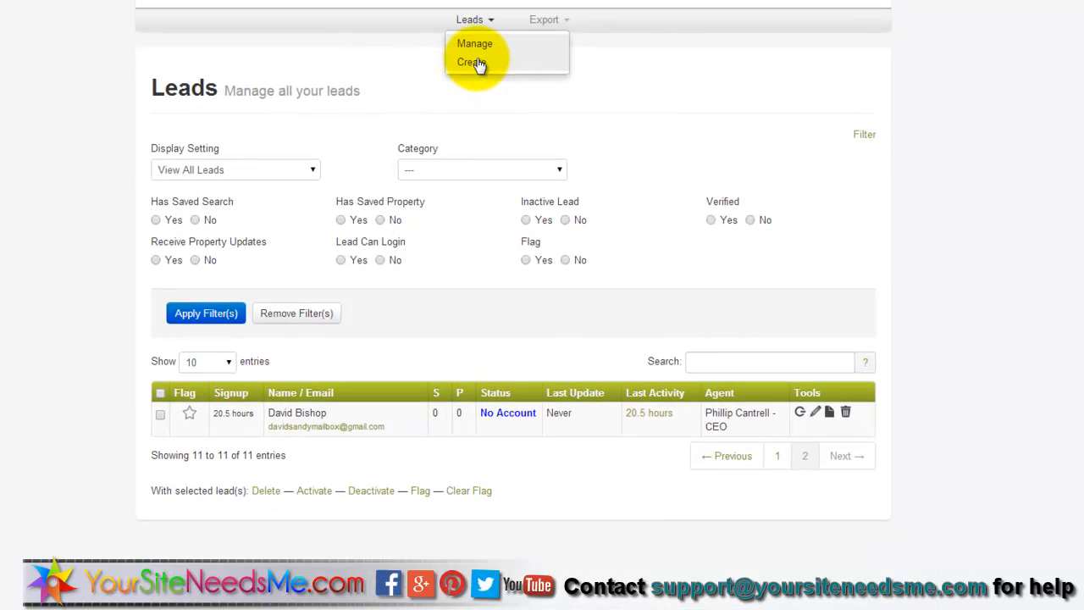
{"action": "left_click", "coordinate": [471, 62]}
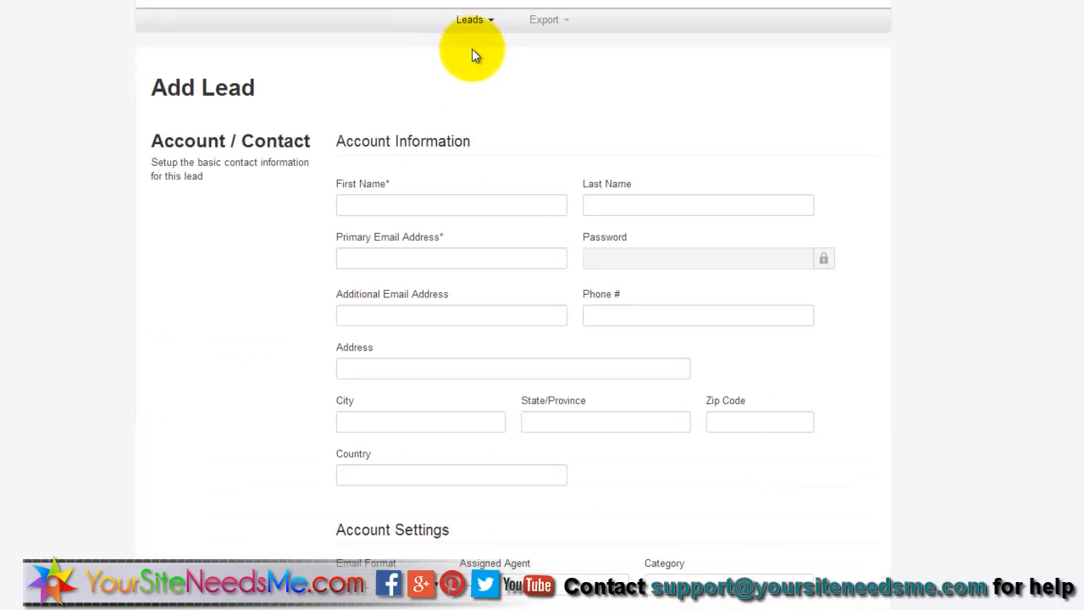
{"action": "scroll", "coordinate": [843, 320], "scroll_direction": "down", "scroll_amount": 1}
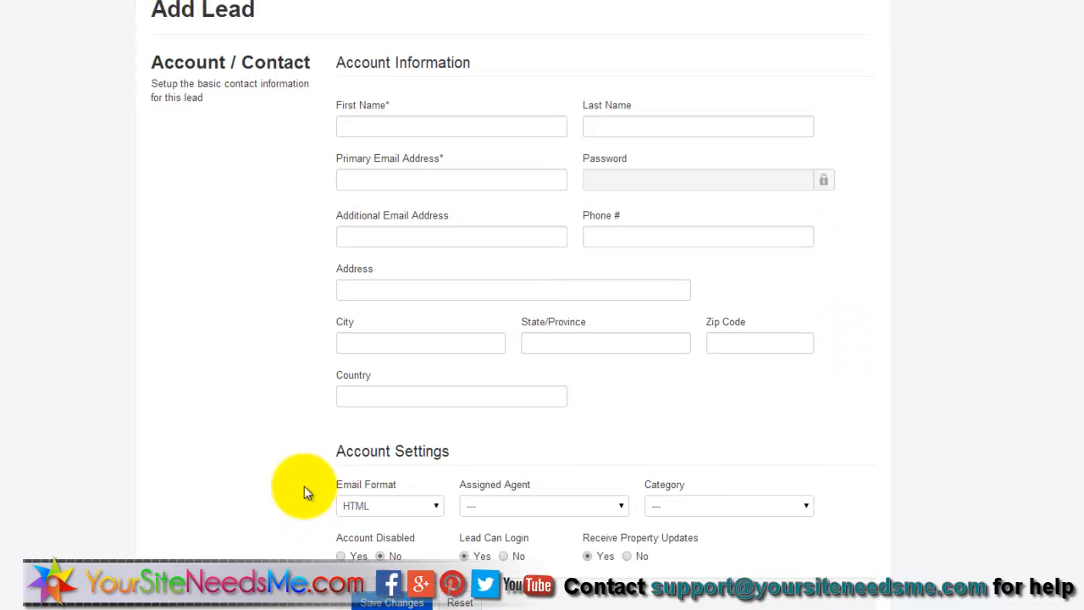
{"action": "scroll", "coordinate": [308, 379], "scroll_direction": "up", "scroll_amount": 1}
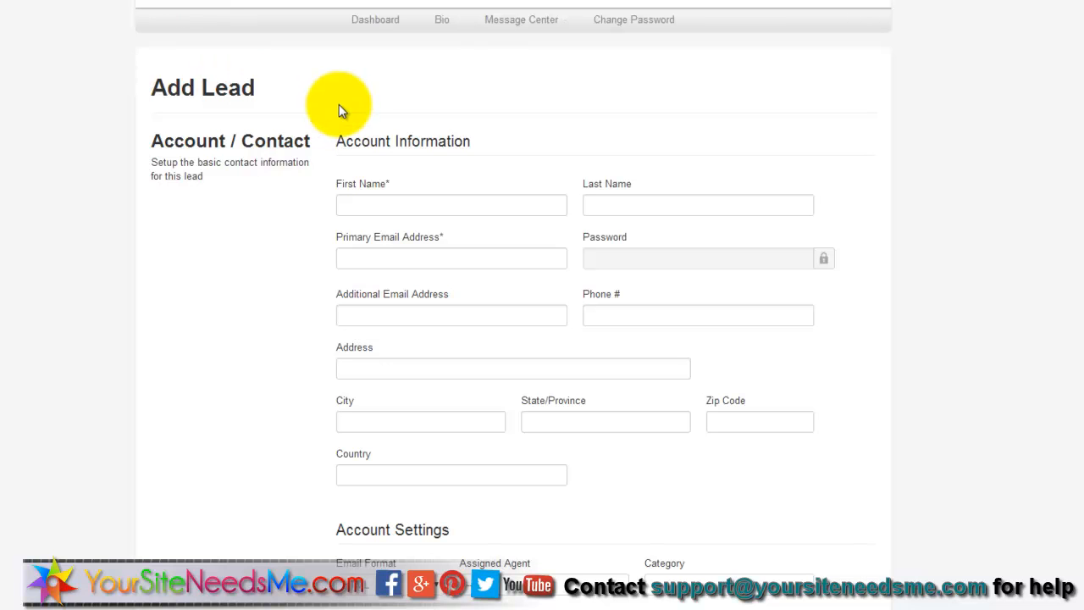
{"action": "left_click", "coordinate": [388, 22]}
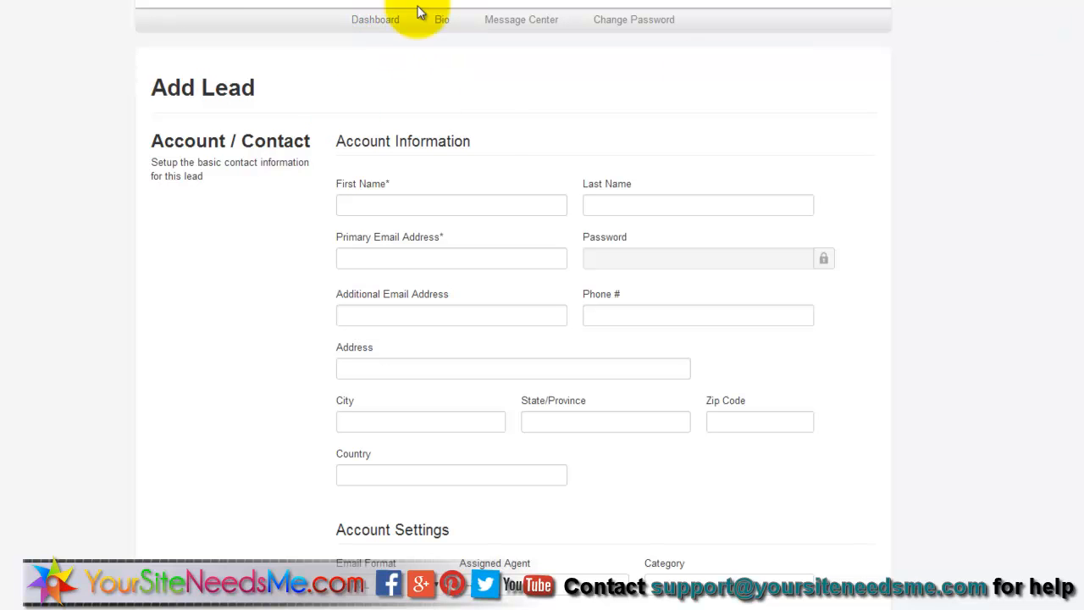